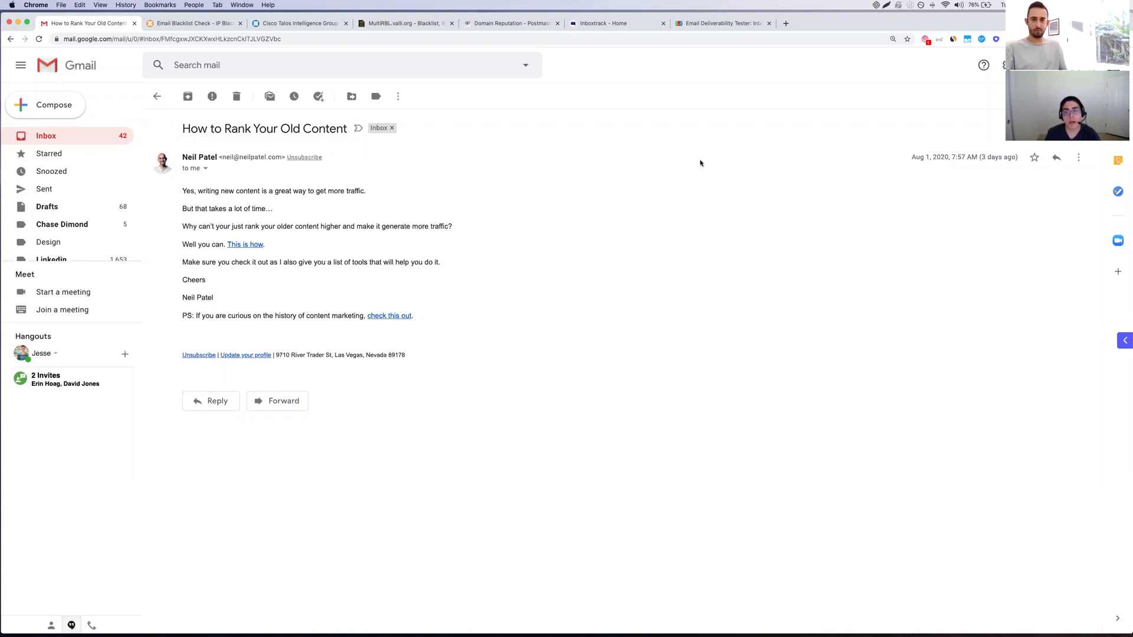
# Show the message's original headers and copy sending IP 149.72.214.208 from the SPF result.
pyautogui.click(1081, 157)
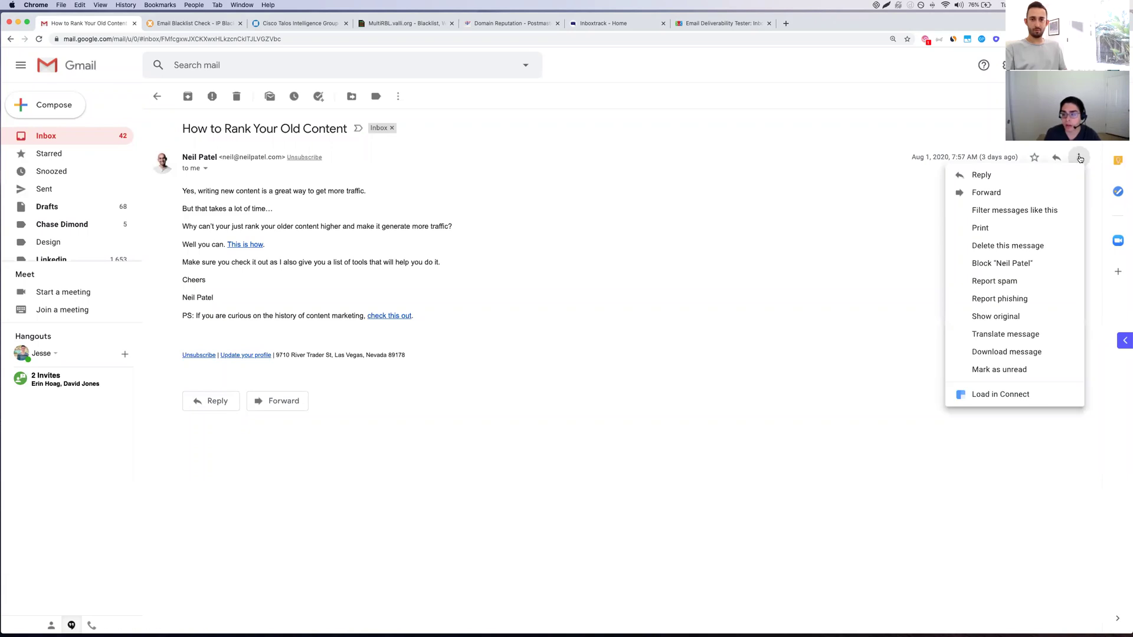
pyautogui.click(1021, 316)
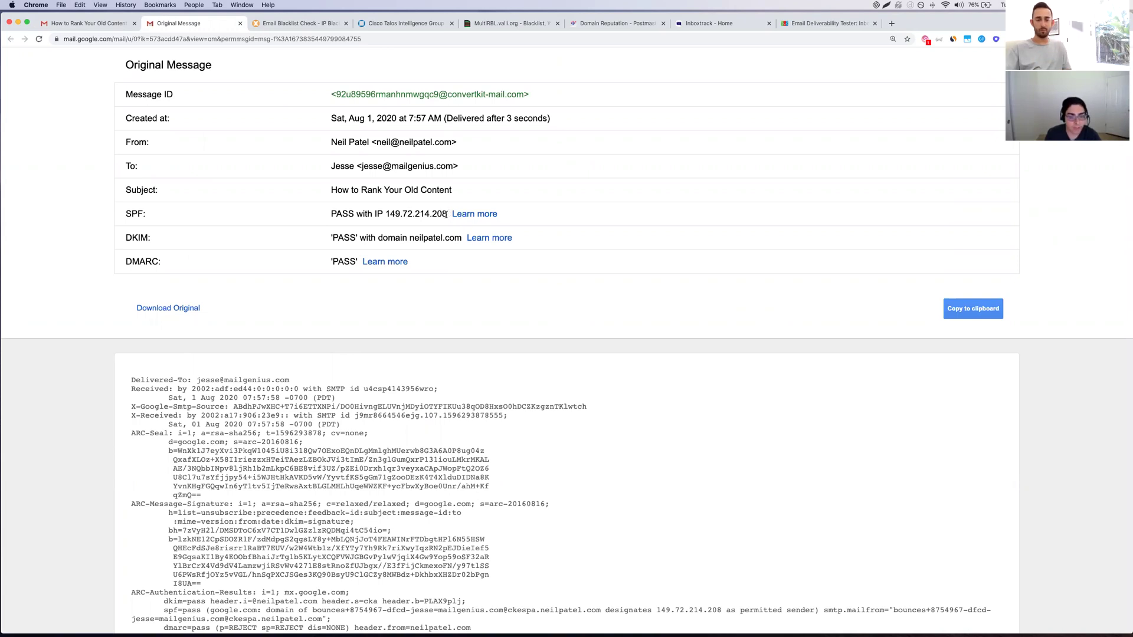
pyautogui.moveTo(448, 214); pyautogui.dragTo(384, 214)
pyautogui.press('super+c')
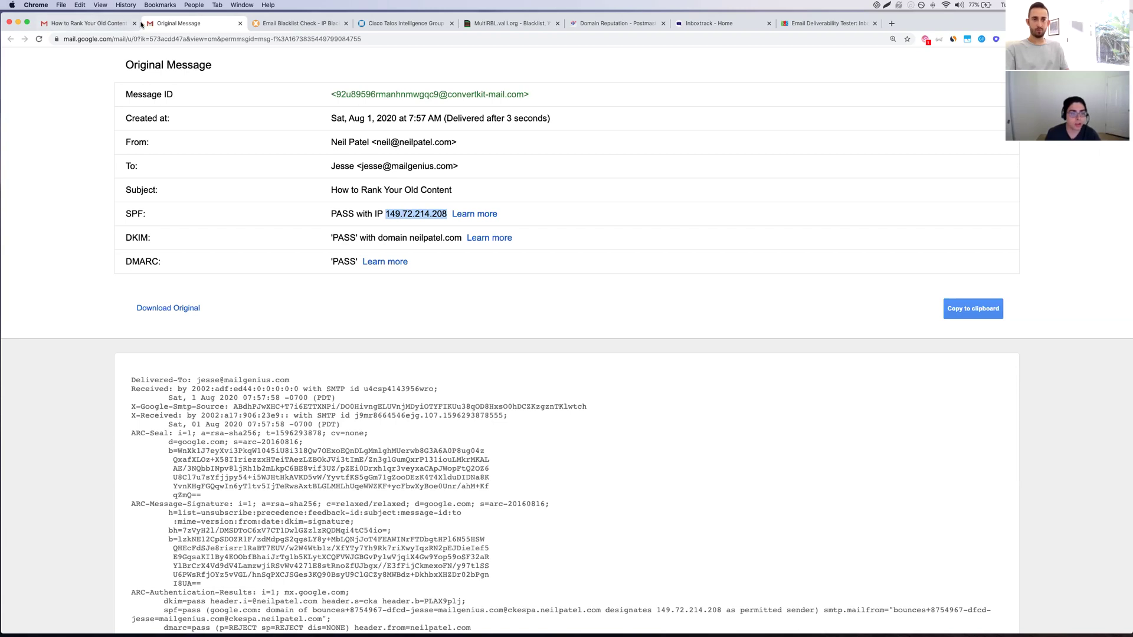
pyautogui.click(425, 216)
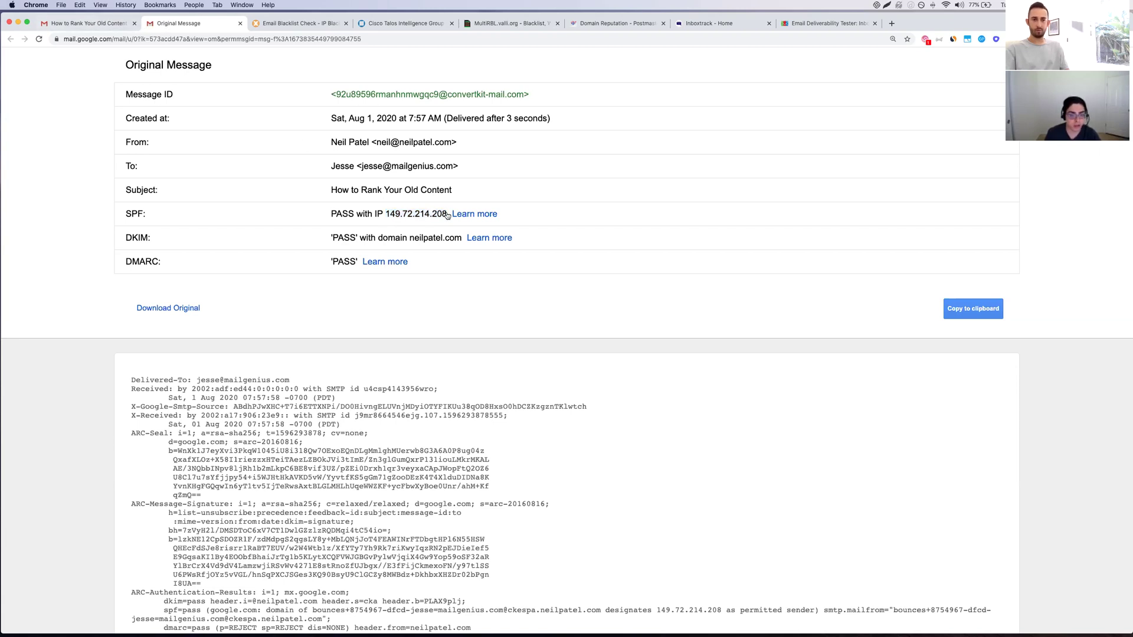
pyautogui.moveTo(446, 214); pyautogui.dragTo(395, 214)
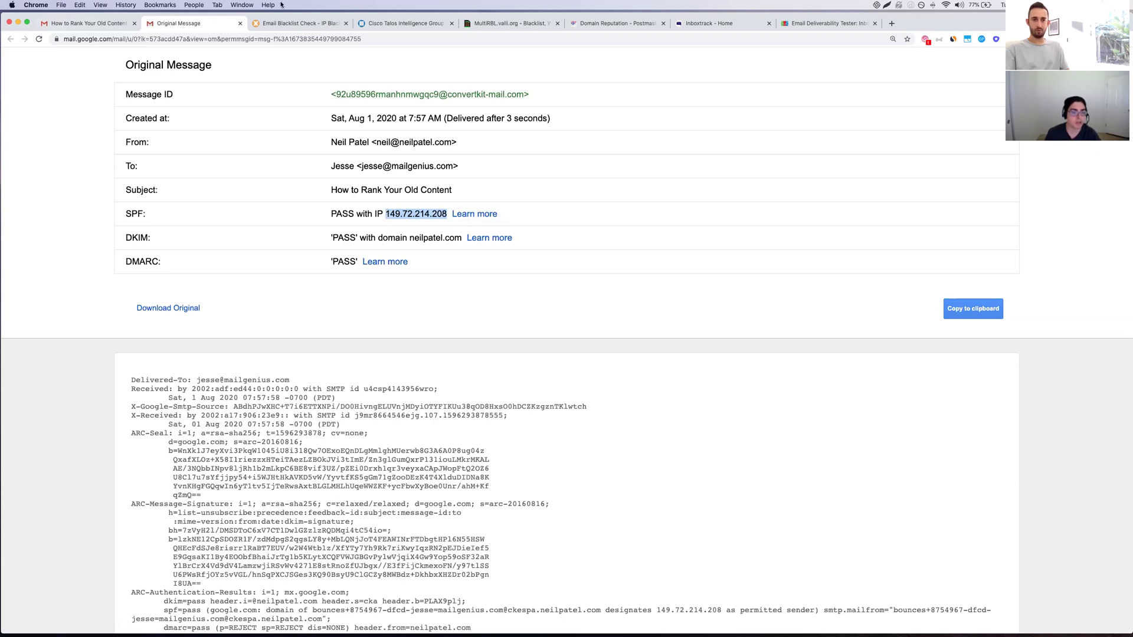
pyautogui.click(276, 24)
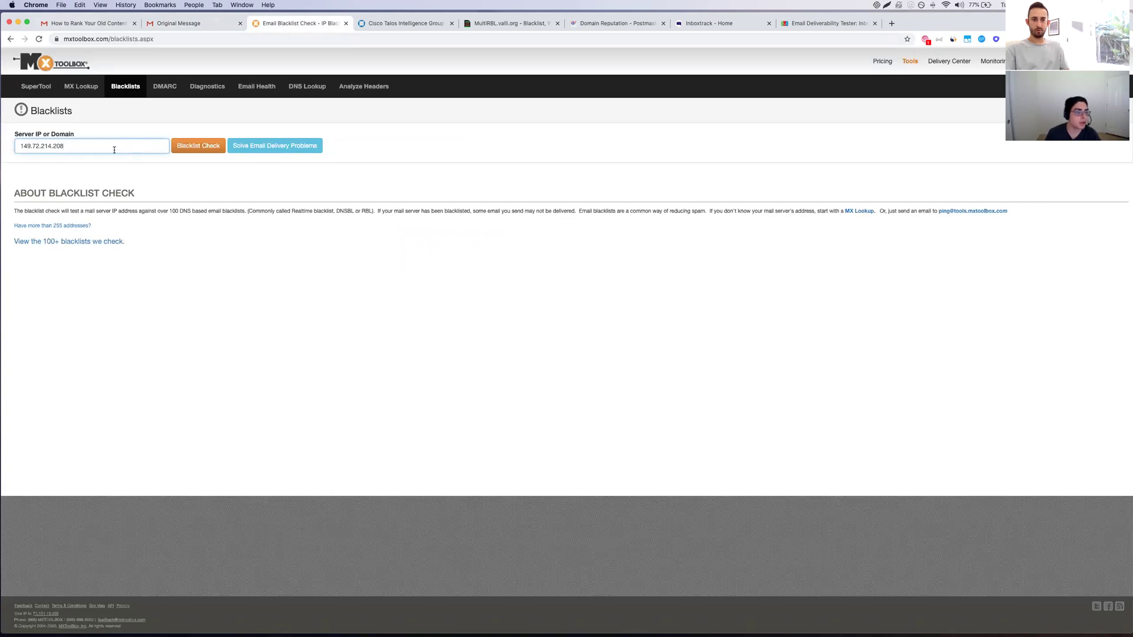
# Run the MXToolbox blacklist check on 149.72.214.208, listed on 1 of 87 blacklists (SORBS SPAM).
pyautogui.click(195, 144)
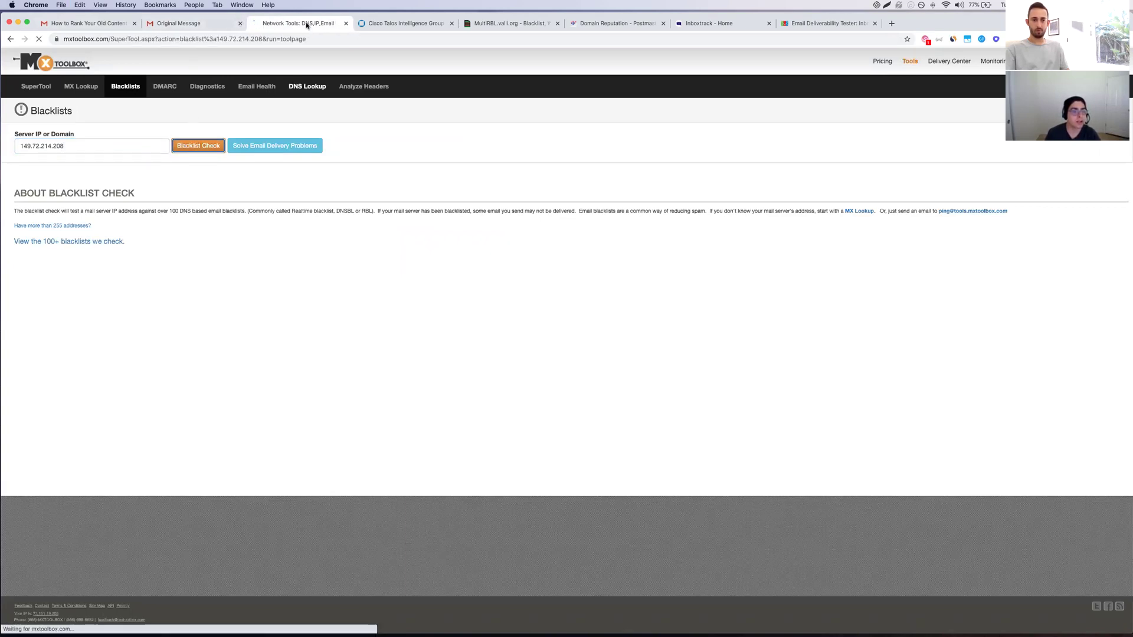
pyautogui.scroll(-2, 160, 230)
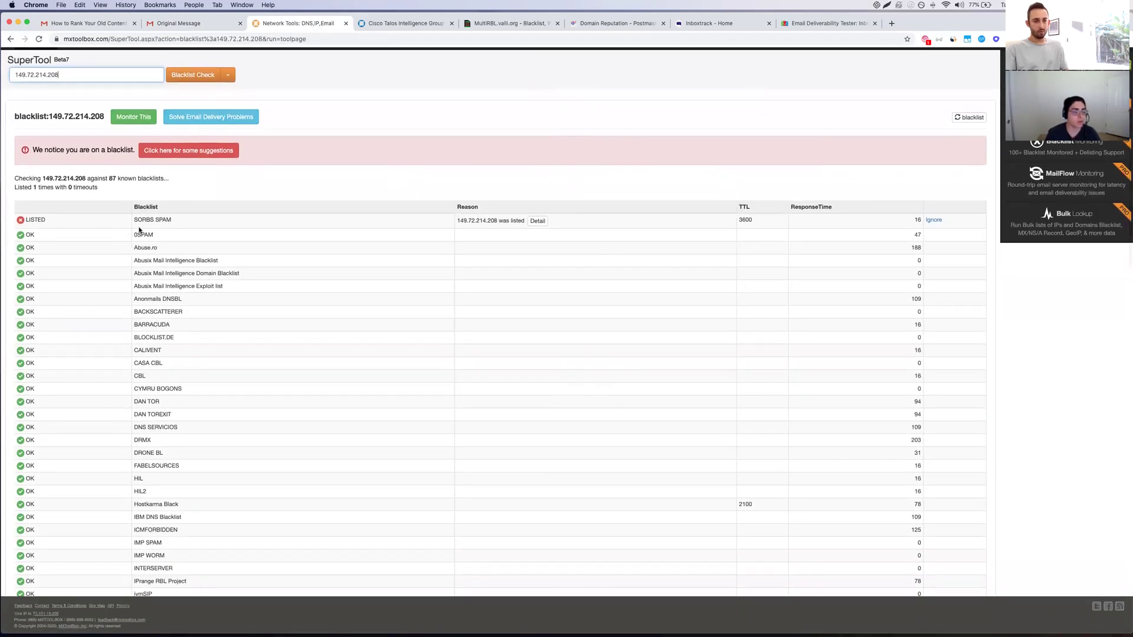
pyautogui.scroll(2, 134, 236)
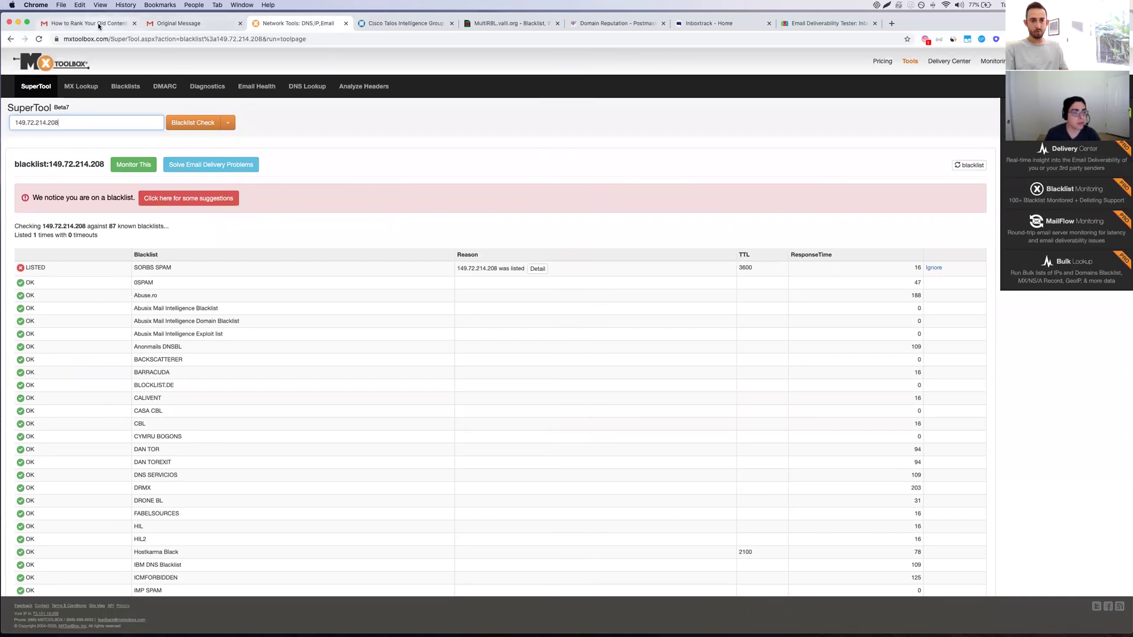
pyautogui.press('super+1')
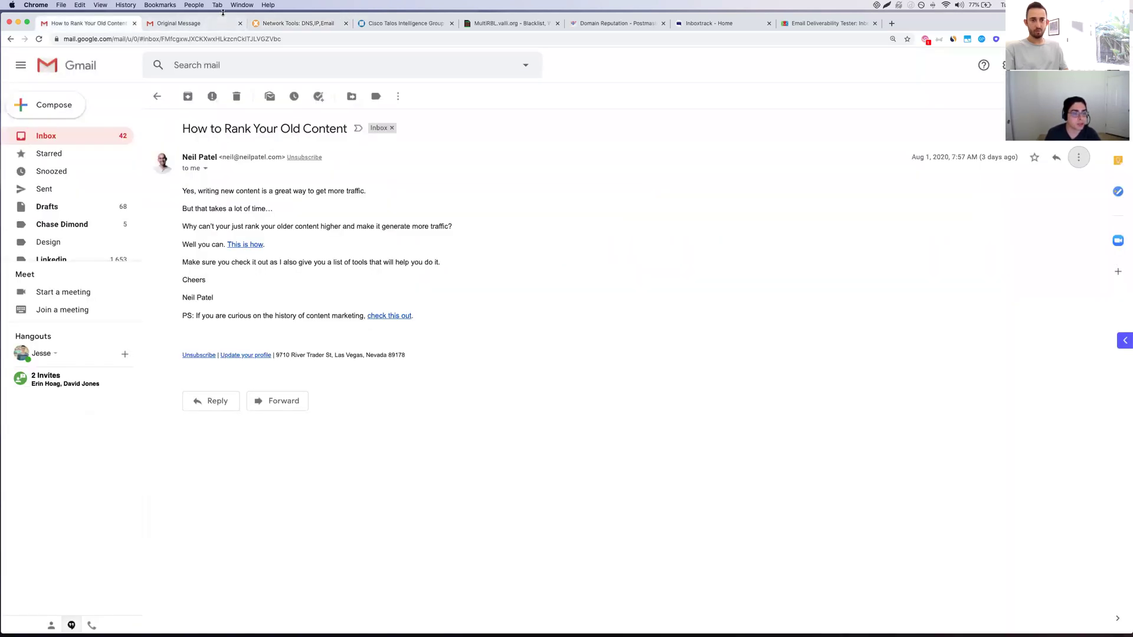
pyautogui.click(280, 25)
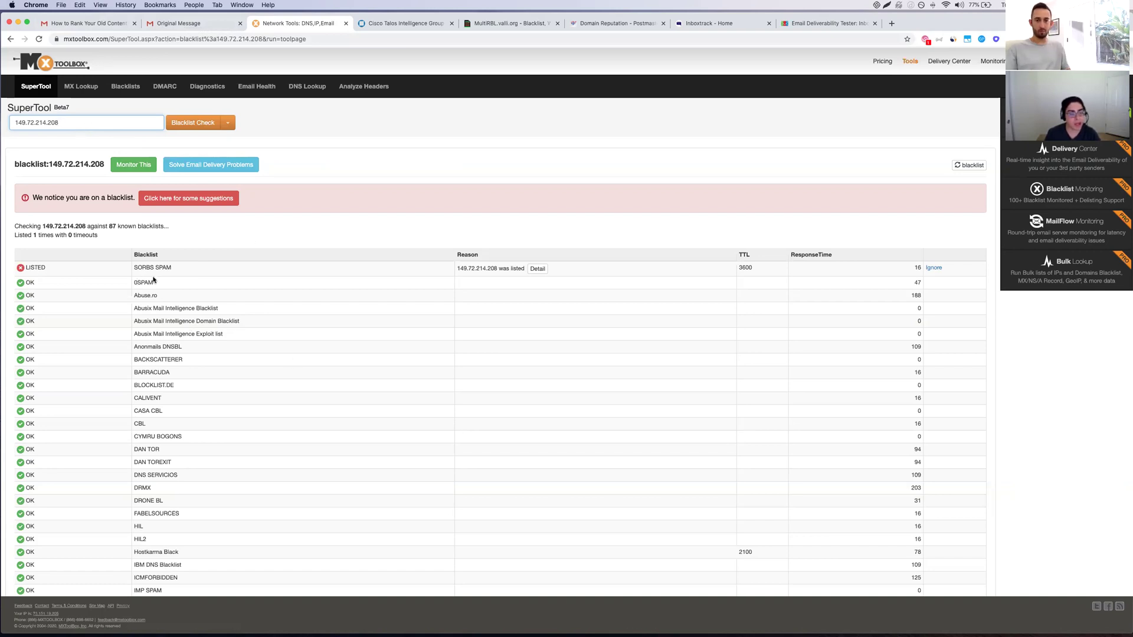
# Look up IP 149.72.214.208 in the Cisco Talos Reputation Lookup.
pyautogui.click(401, 24)
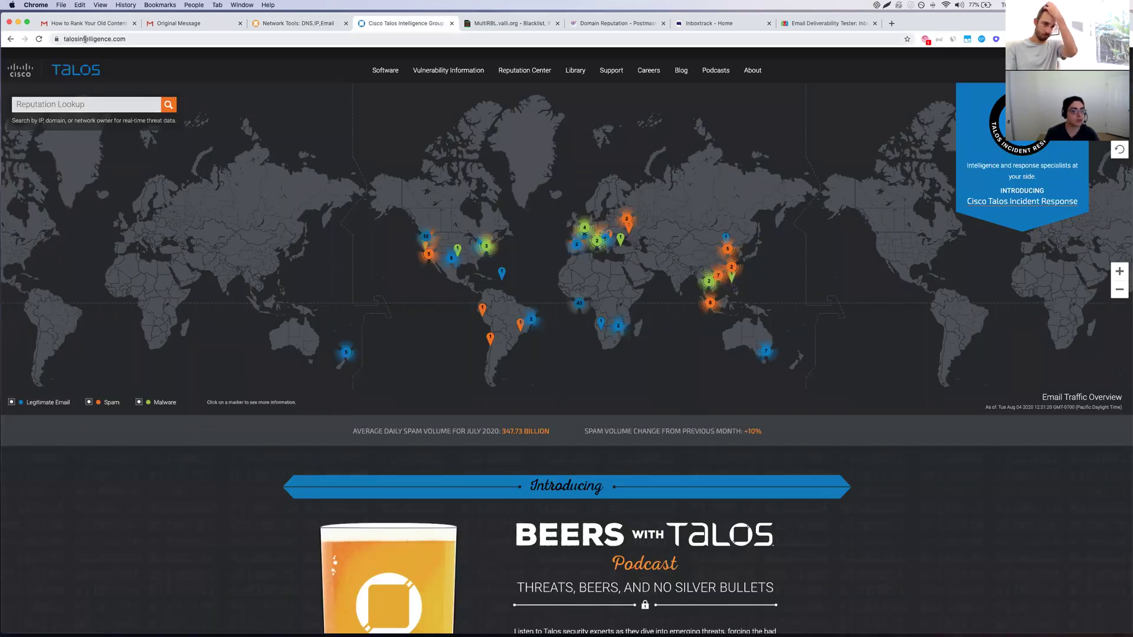
pyautogui.click(83, 104)
pyautogui.press('super+v')
pyautogui.click(166, 105)
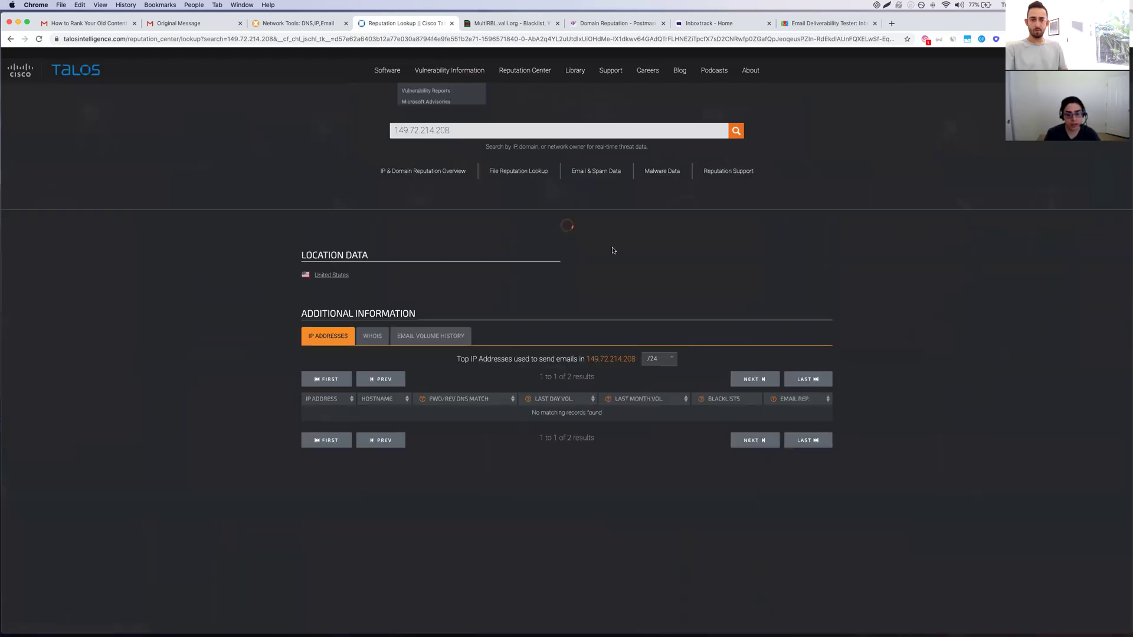
# Review the Talos results: Good email reputation, no blacklist listings, and the daily email volume history.
pyautogui.scroll(-4, 667, 240)
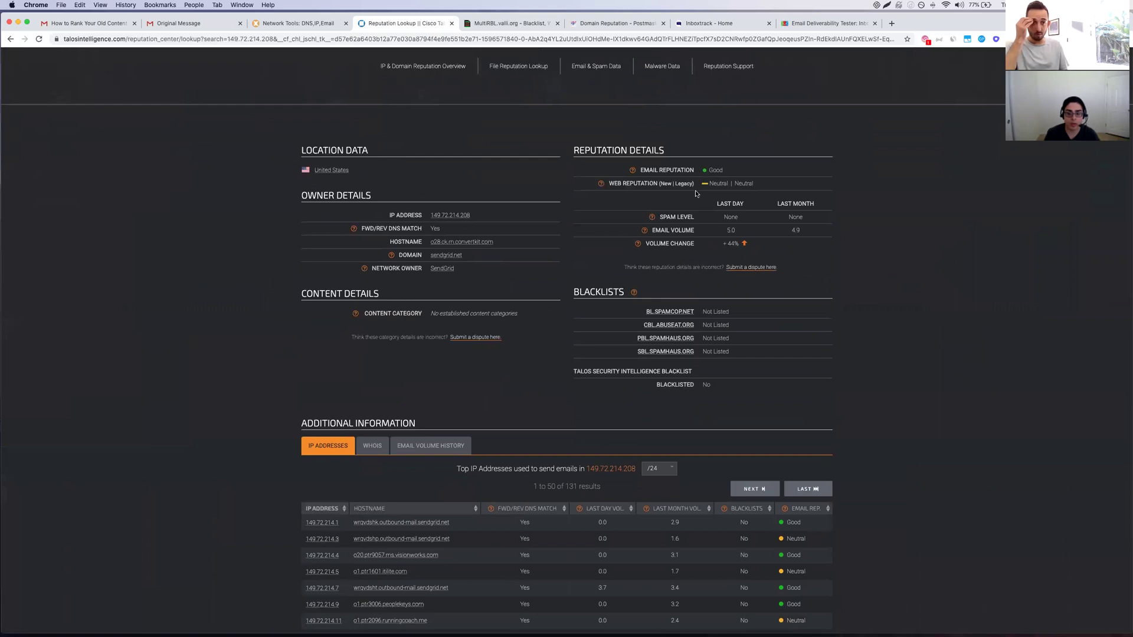
pyautogui.click(430, 445)
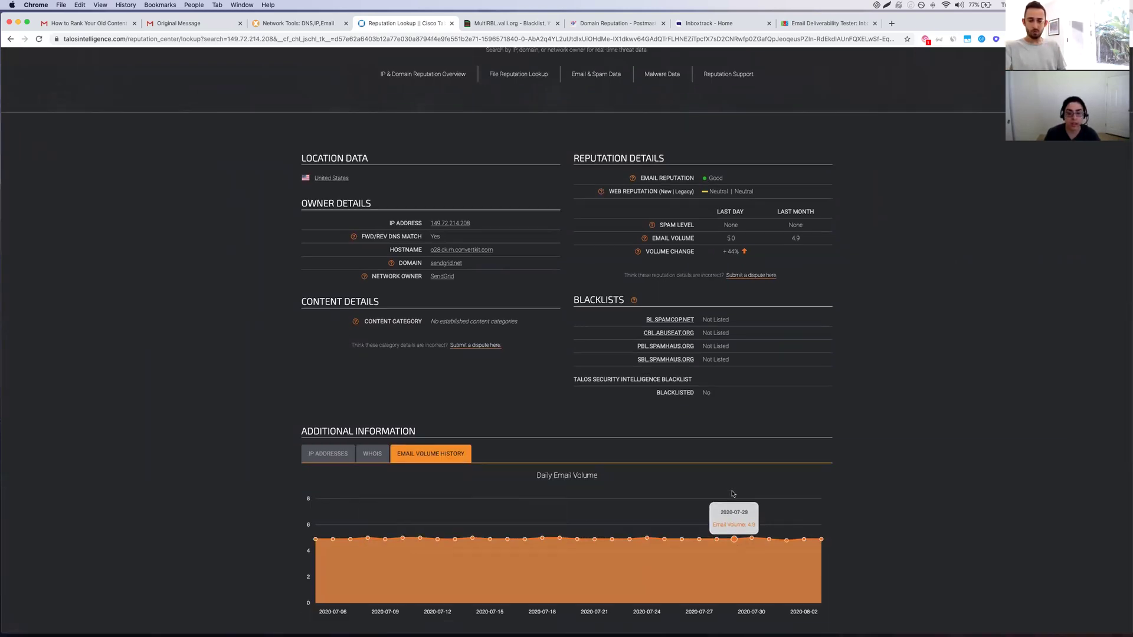
pyautogui.scroll(3, 732, 566)
pyautogui.scroll(-1, 382, 142)
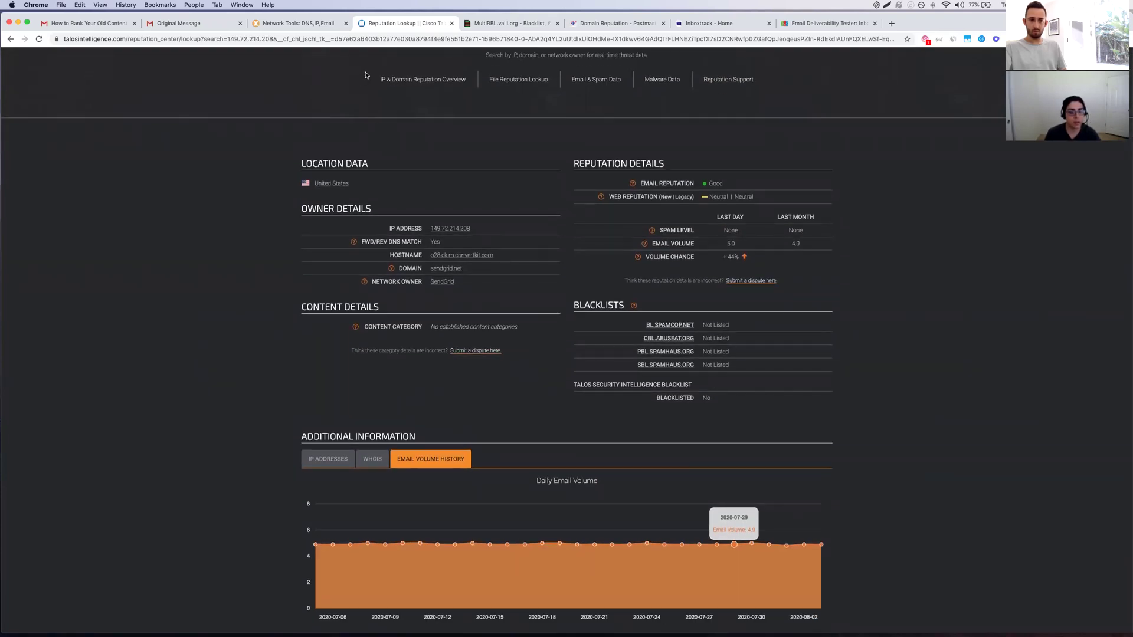
pyautogui.scroll(1, 362, 87)
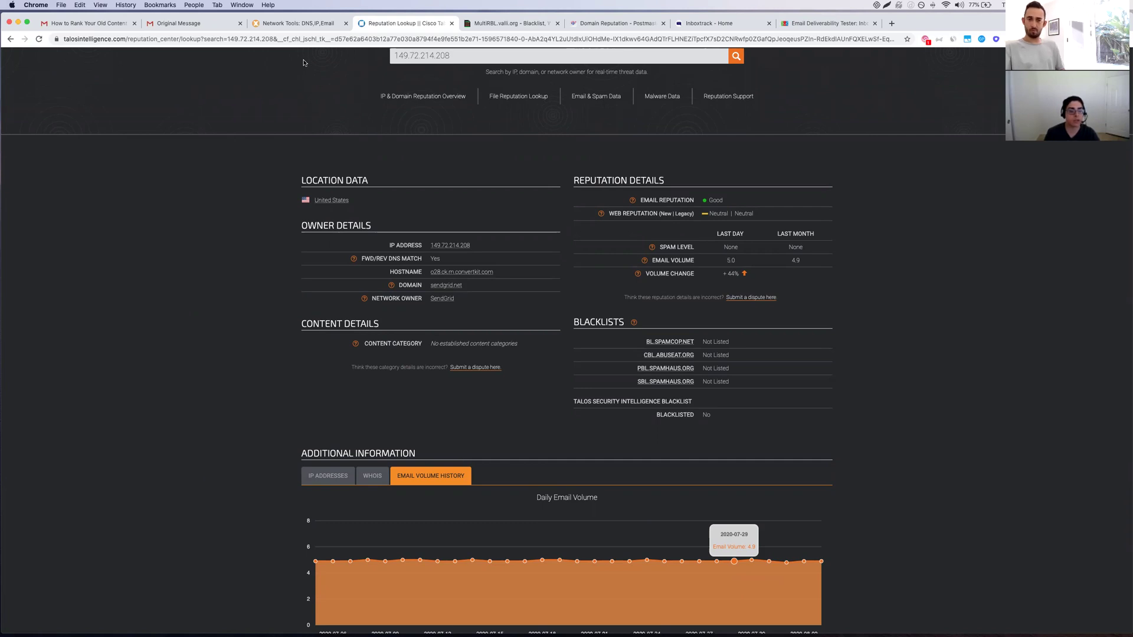
pyautogui.click(295, 23)
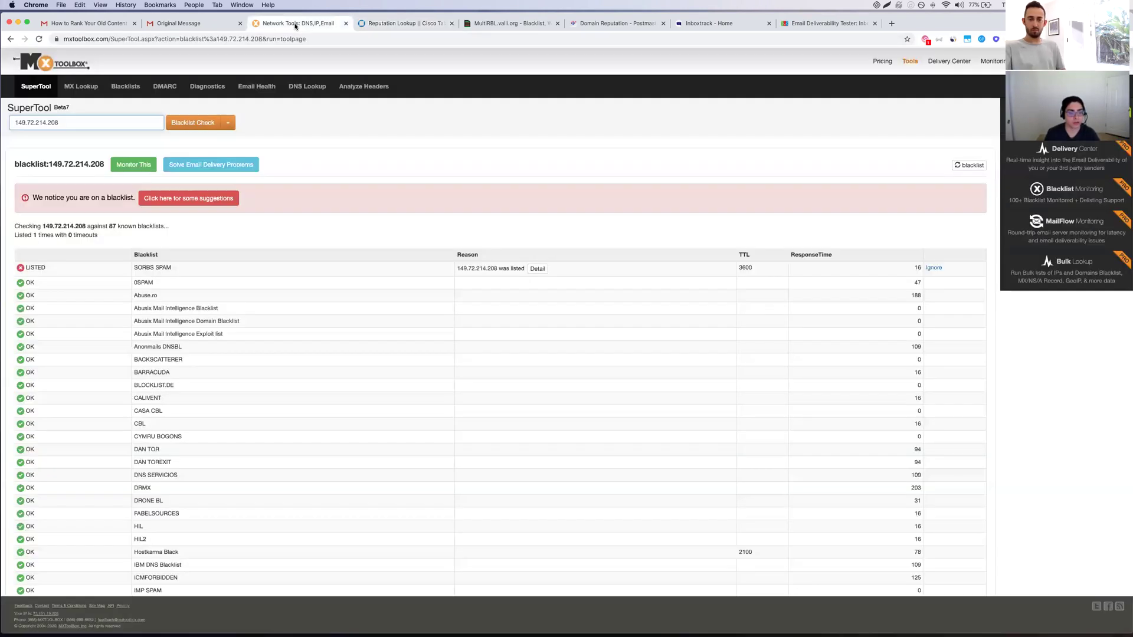
pyautogui.click(425, 24)
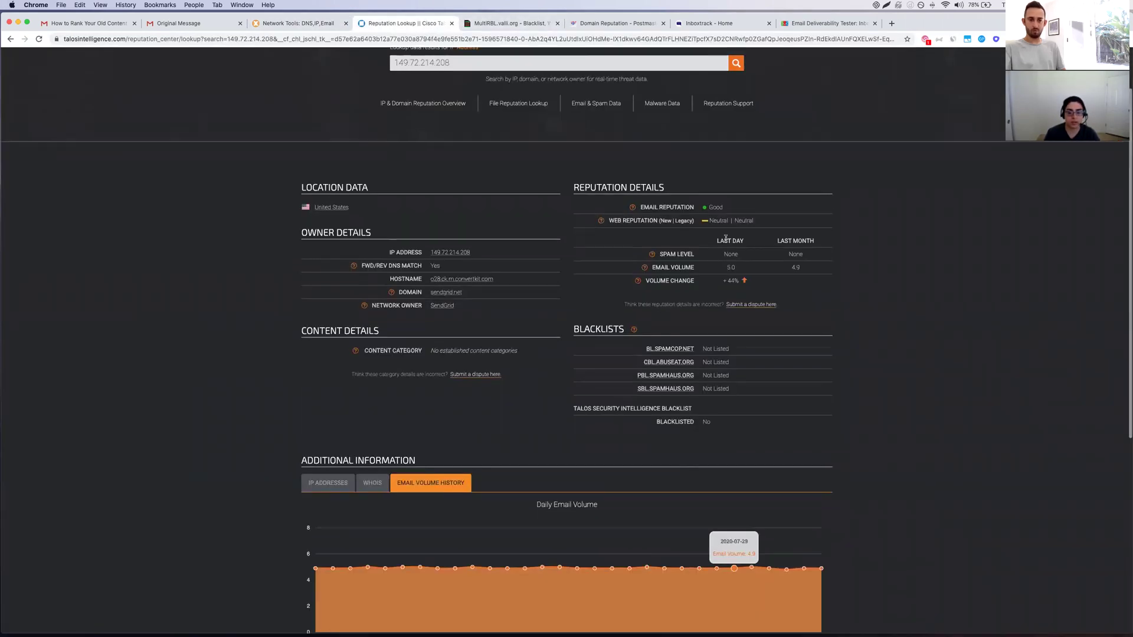
pyautogui.scroll(1, 665, 299)
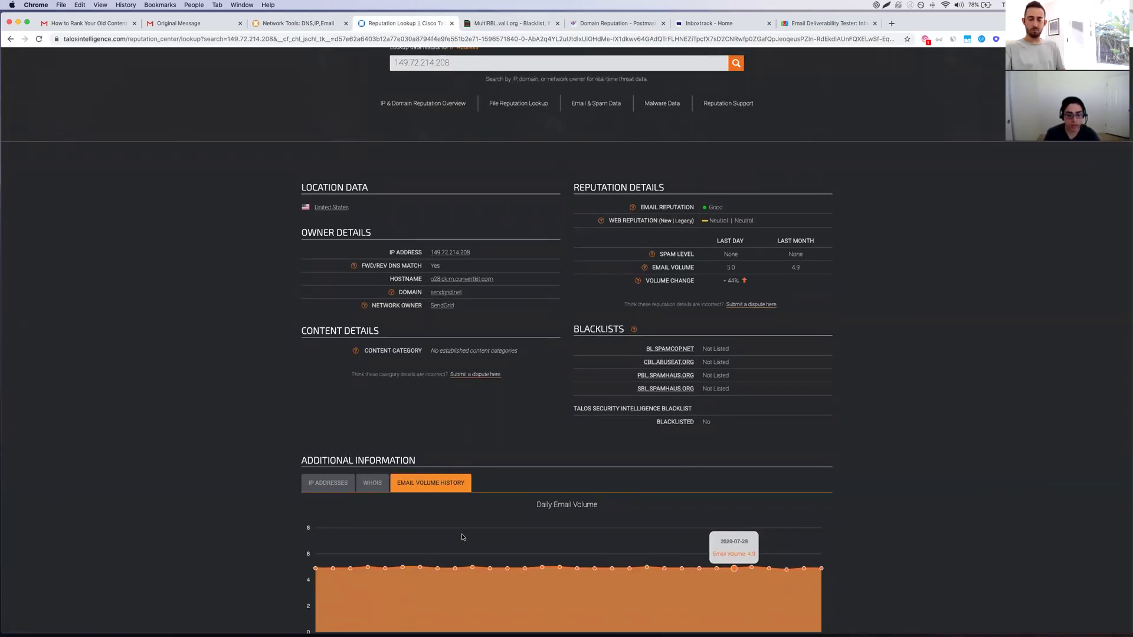
pyautogui.scroll(-2, 590, 531)
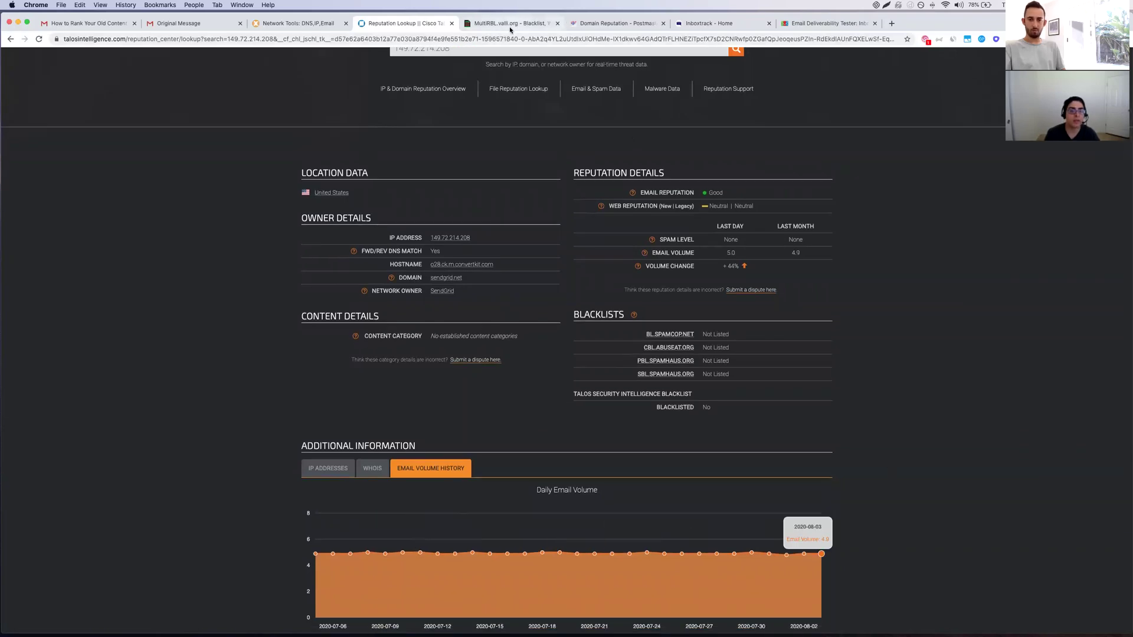
# Run the MultiRBL blacklist check on 149.72.214.208.
pyautogui.click(508, 25)
pyautogui.click(120, 113)
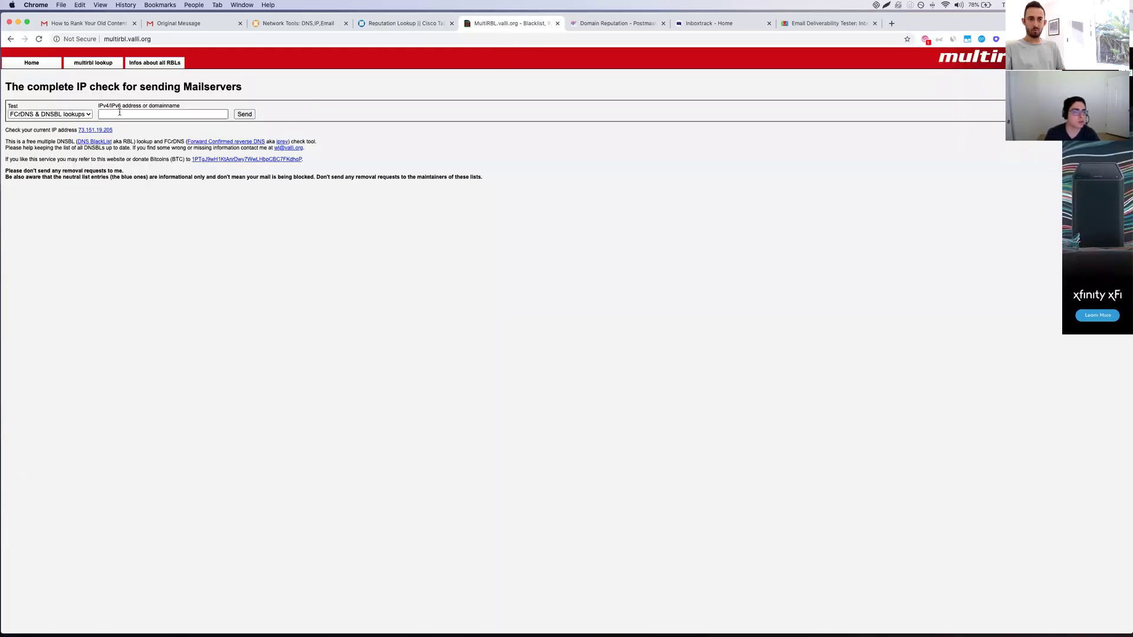
pyautogui.write('149.72.214.208')
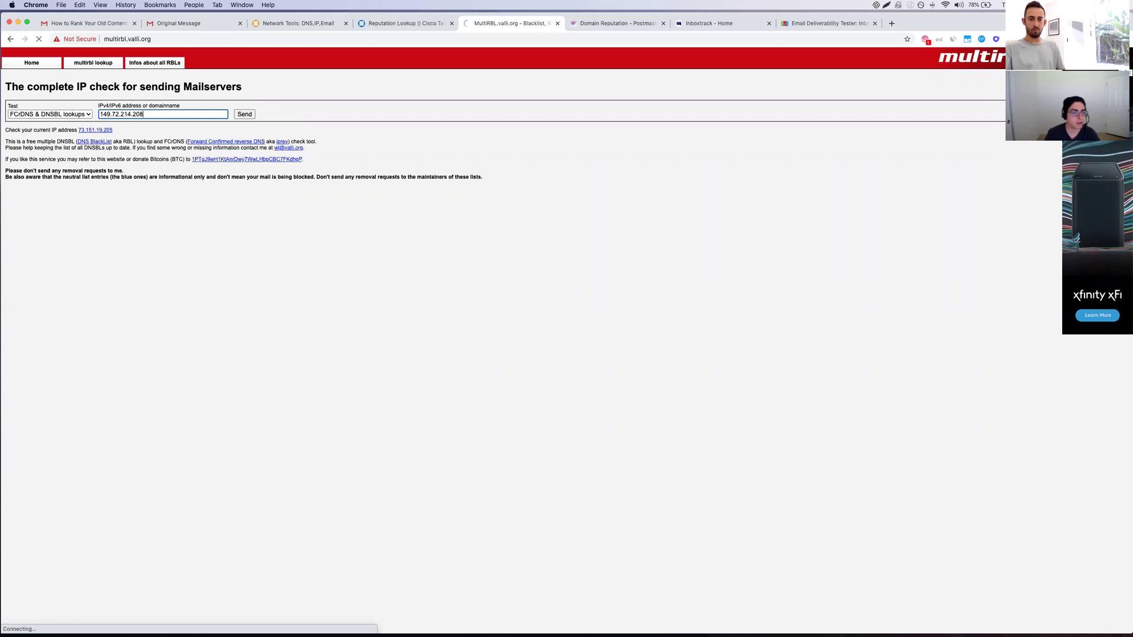
pyautogui.press('Return')
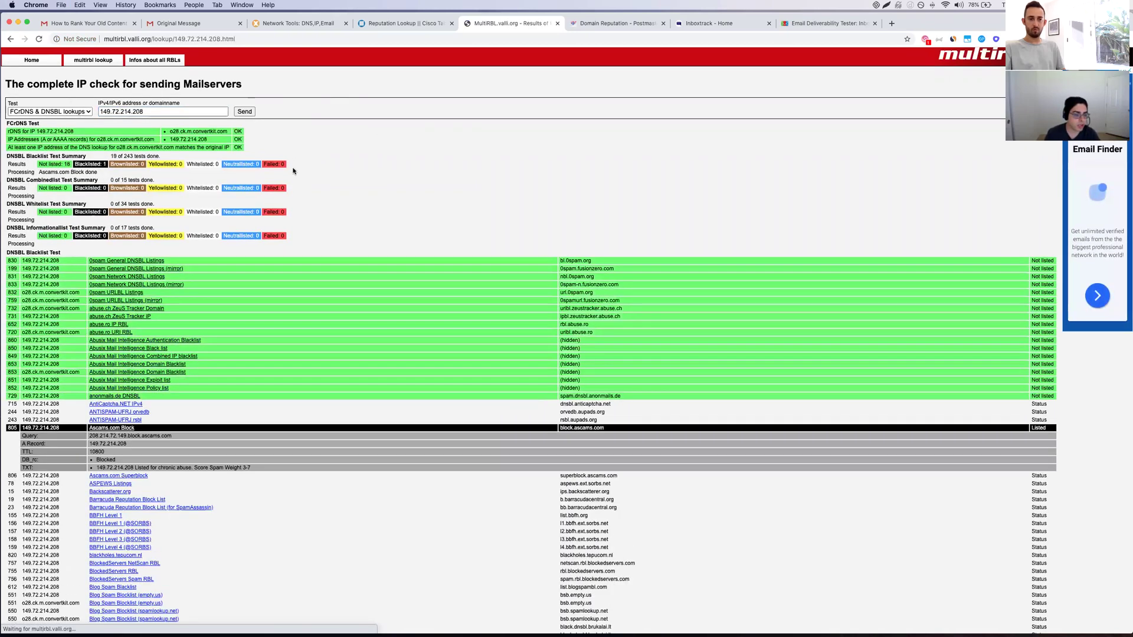
# Review the MultiRBL DNSBL results, 12 of 243 listings including Ascams Block.
pyautogui.scroll(-5, 292, 170)
pyautogui.scroll(-3, 290, 170)
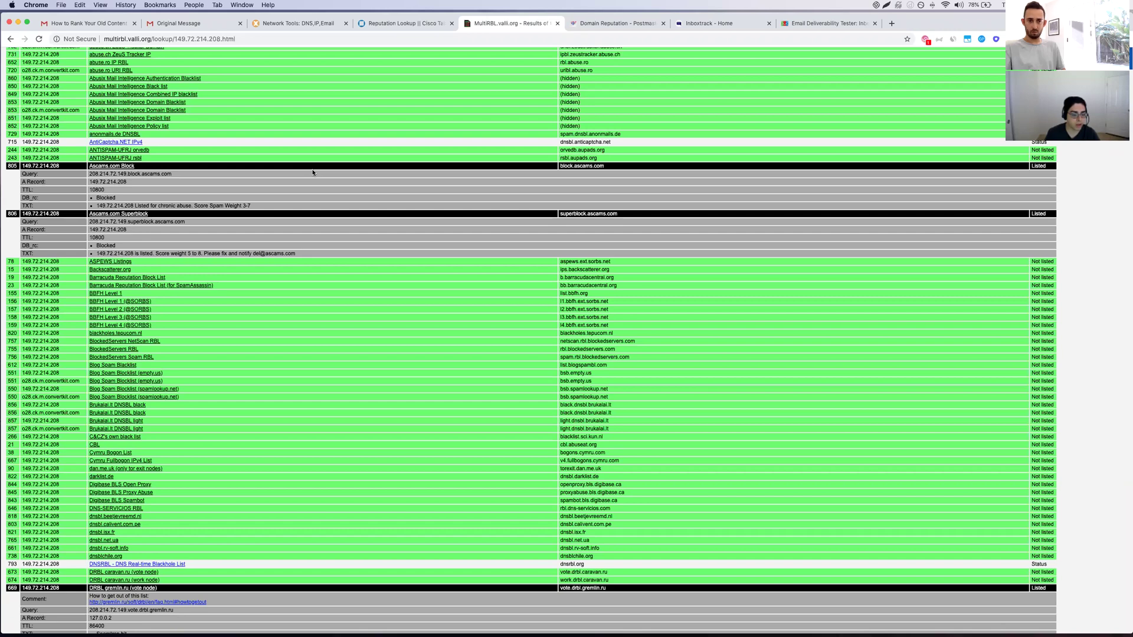
pyautogui.scroll(-1, 313, 173)
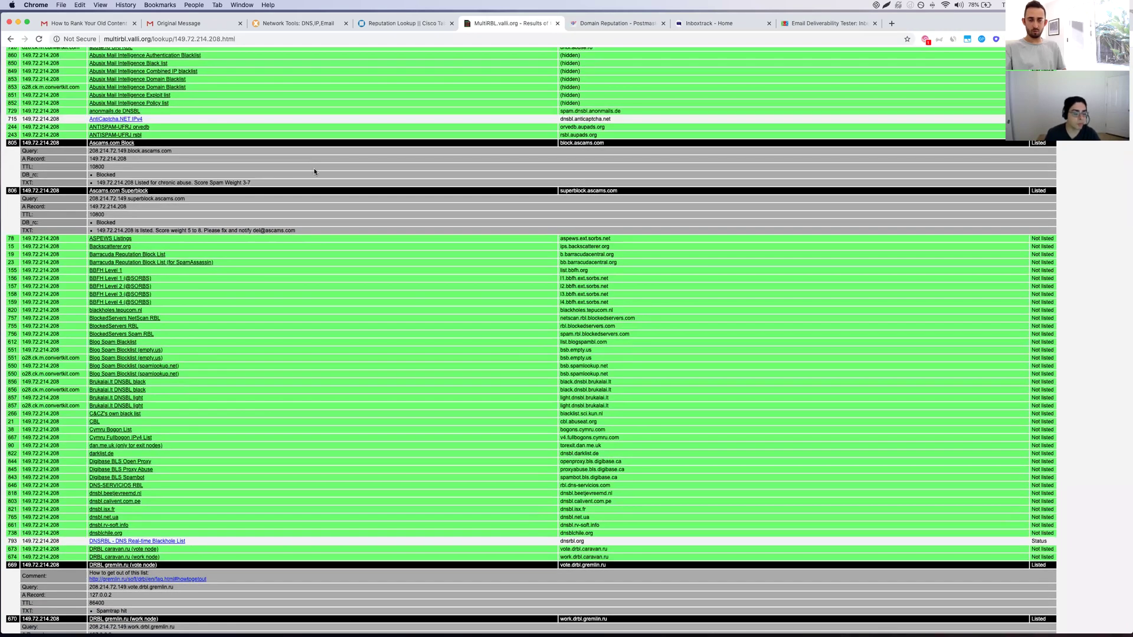
pyautogui.scroll(-20, 314, 172)
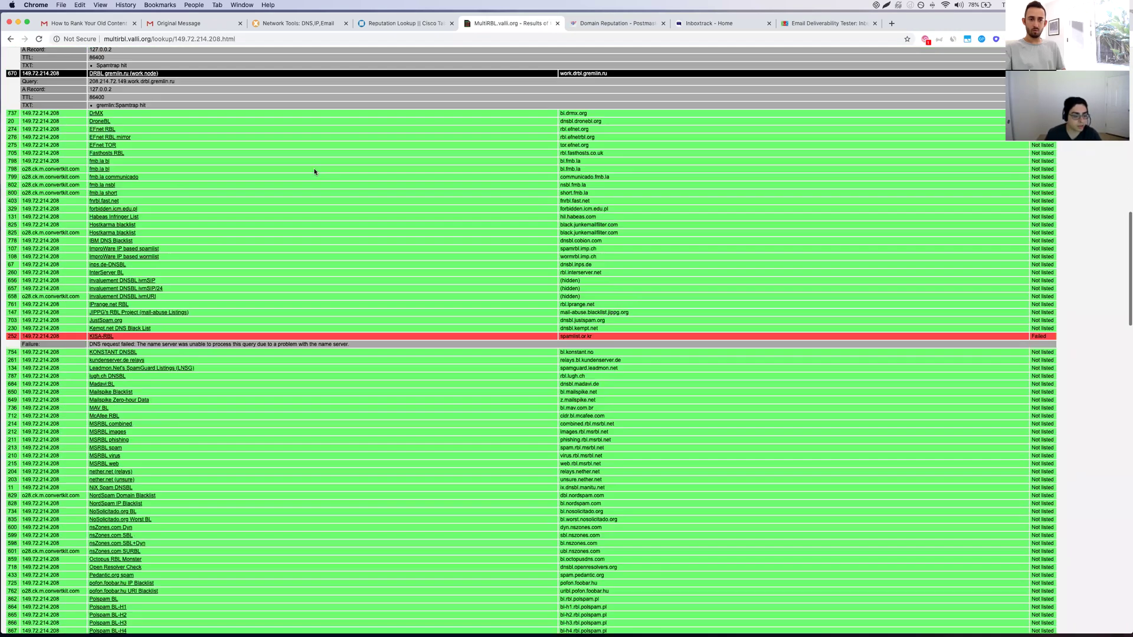
pyautogui.scroll(-1, 314, 171)
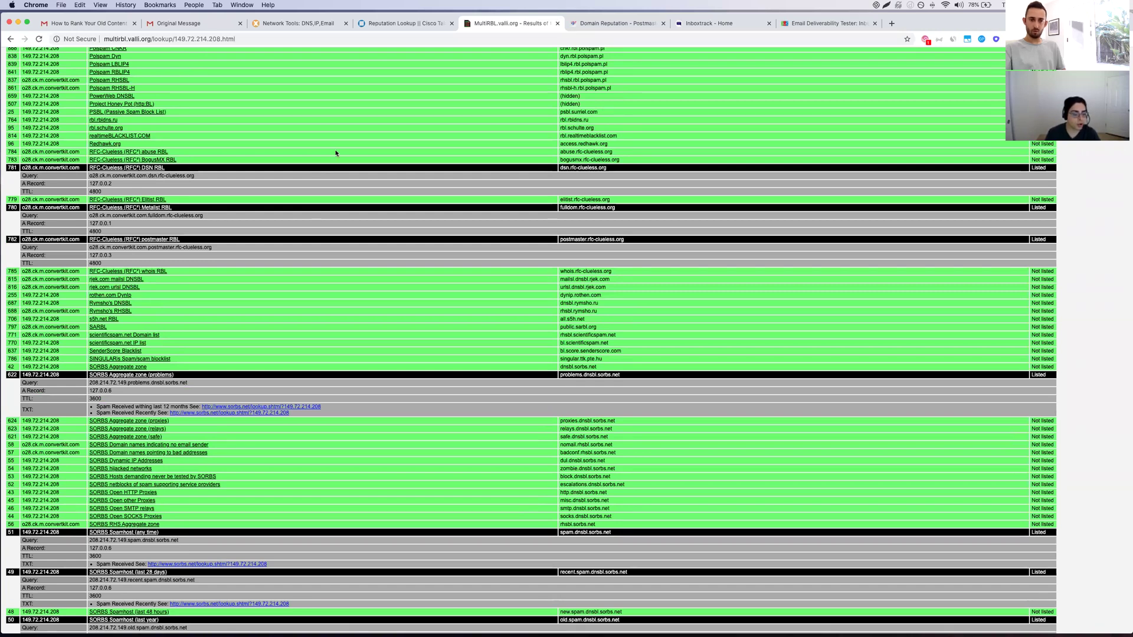
pyautogui.scroll(20, 335, 153)
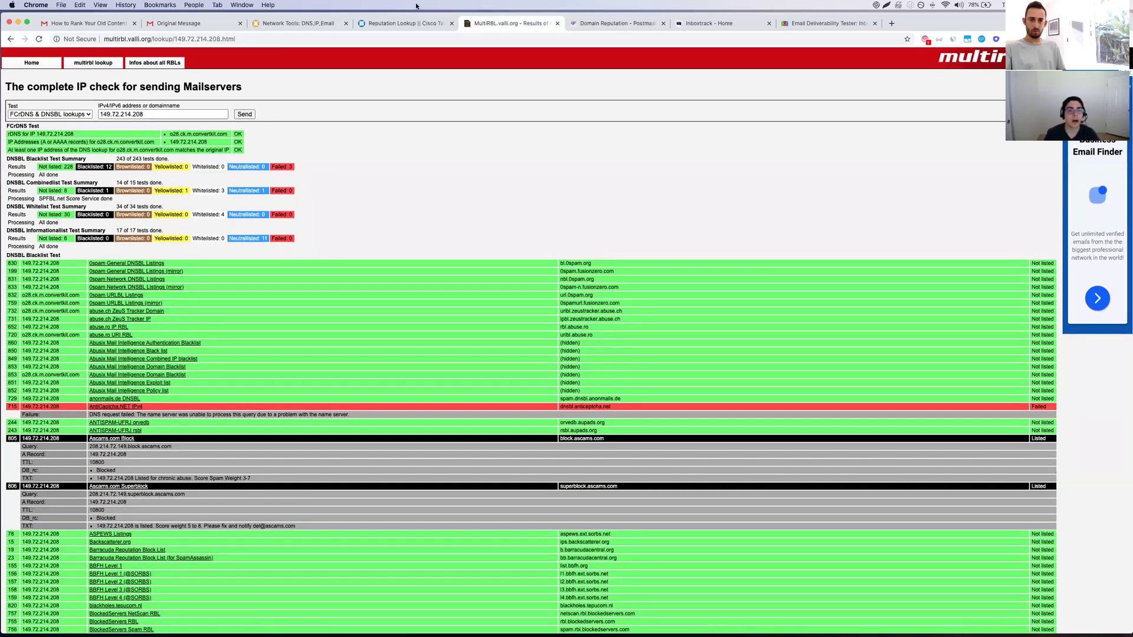
pyautogui.rightClick(506, 22)
# Load mailgenius.com in a new tab and copy its test email address.
pyautogui.click(515, 25)
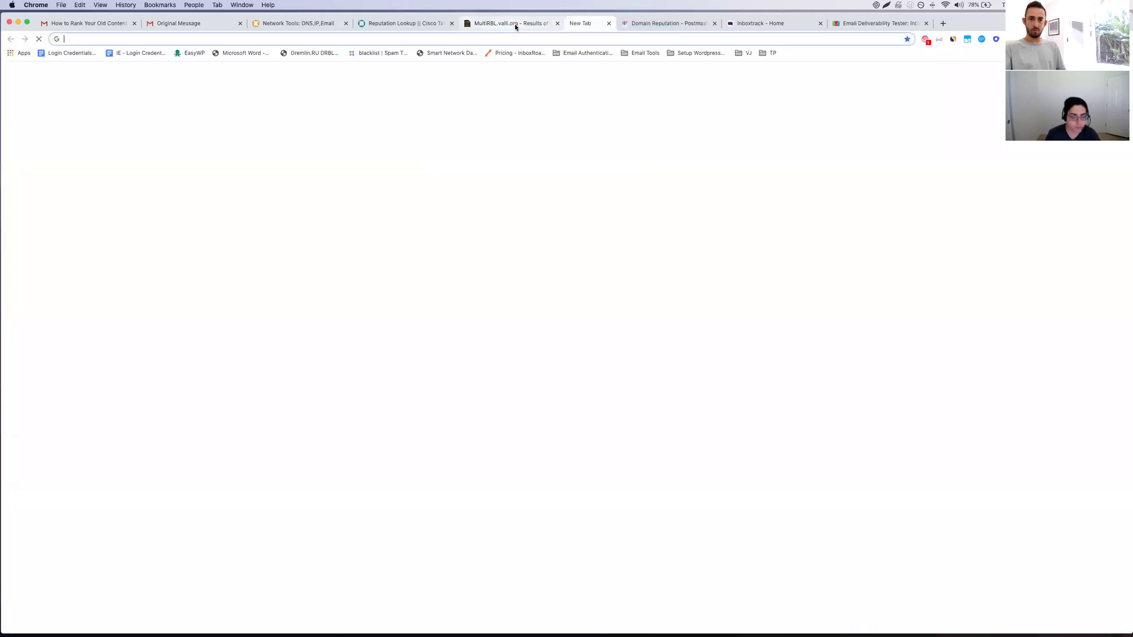
pyautogui.write('mailgenius.com')
pyautogui.press('Return')
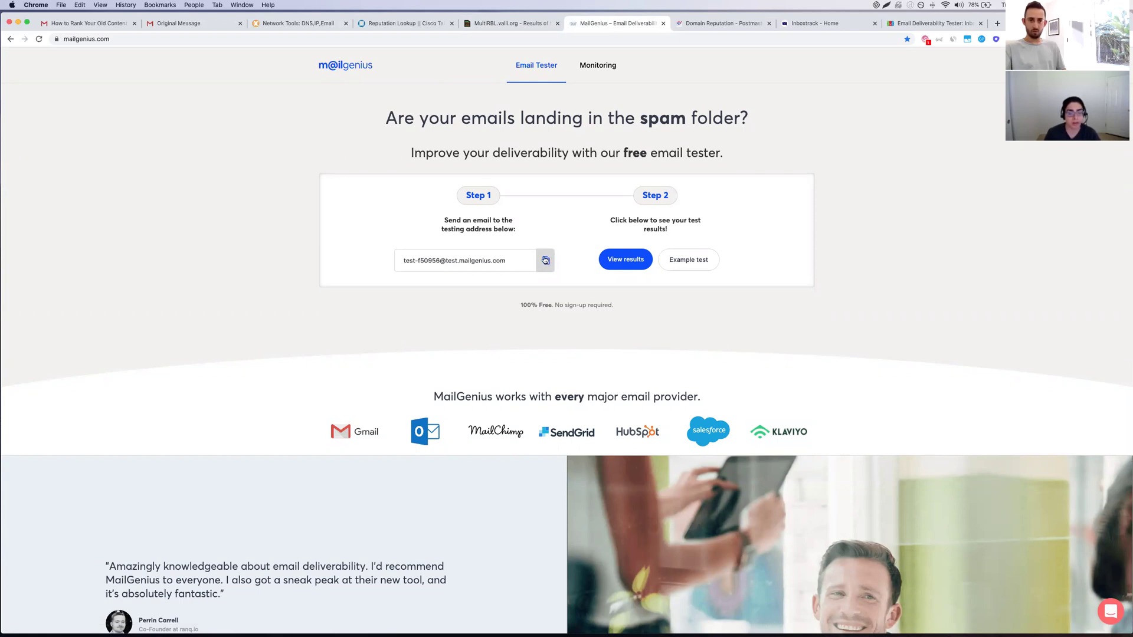
pyautogui.click(545, 260)
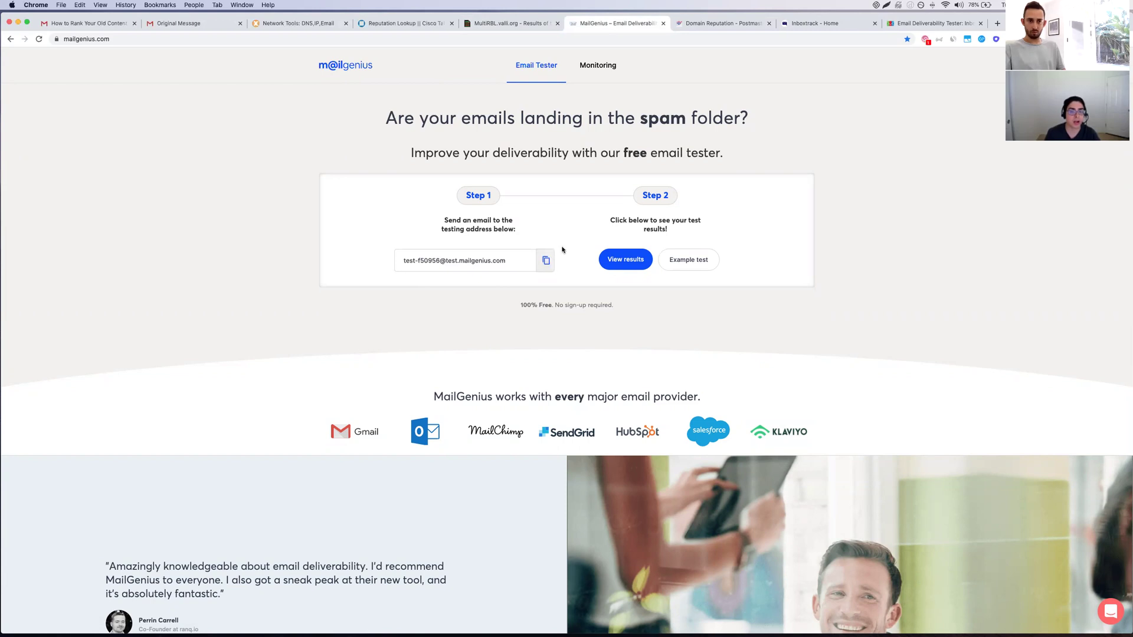
# Close the MailGenius, Network Tools and Cisco Talos tabs, keeping the MultiRBL results in view.
pyautogui.click(663, 23)
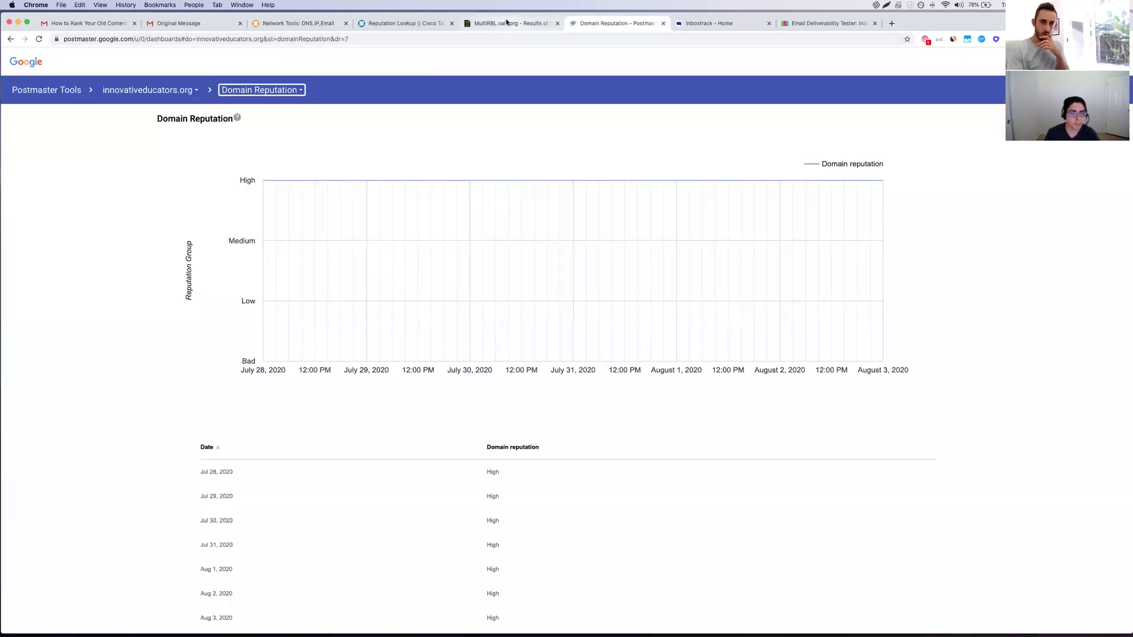
pyautogui.click(508, 23)
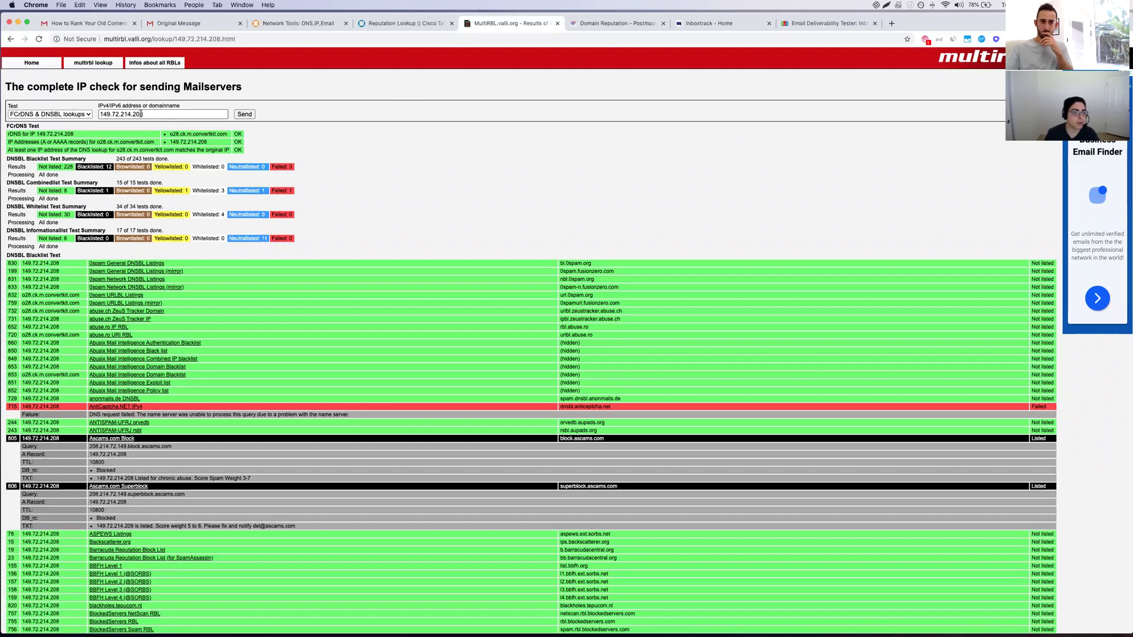
pyautogui.click(346, 23)
pyautogui.click(345, 24)
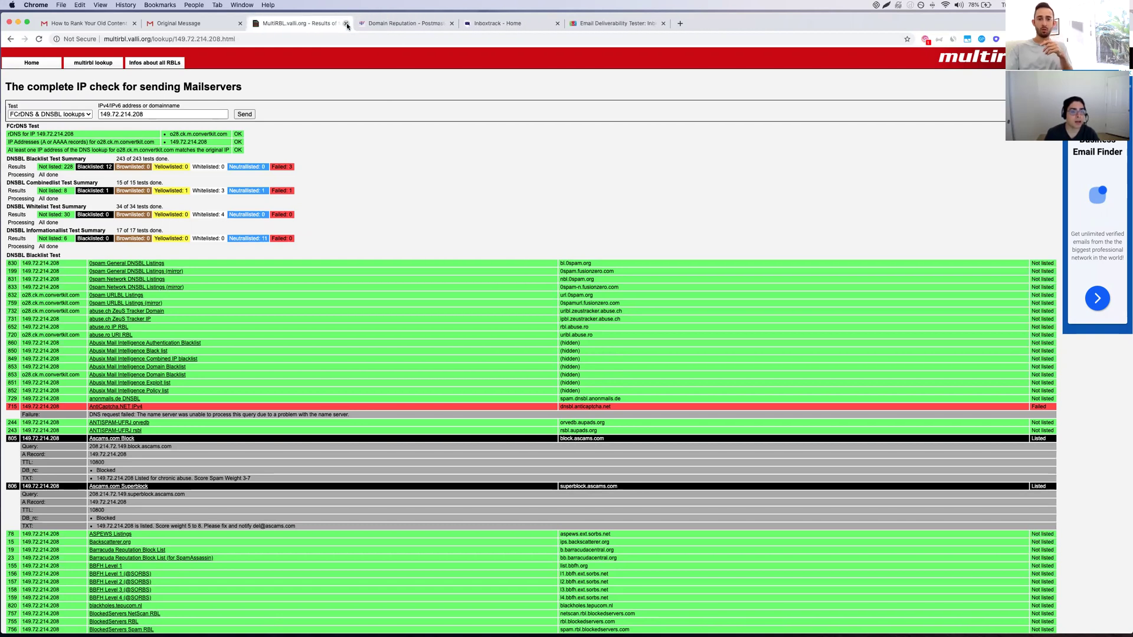
# Close the MultiRBL tab to show Postmaster Tools' domain reputation, High July 28–August 3, 2020.
pyautogui.click(346, 24)
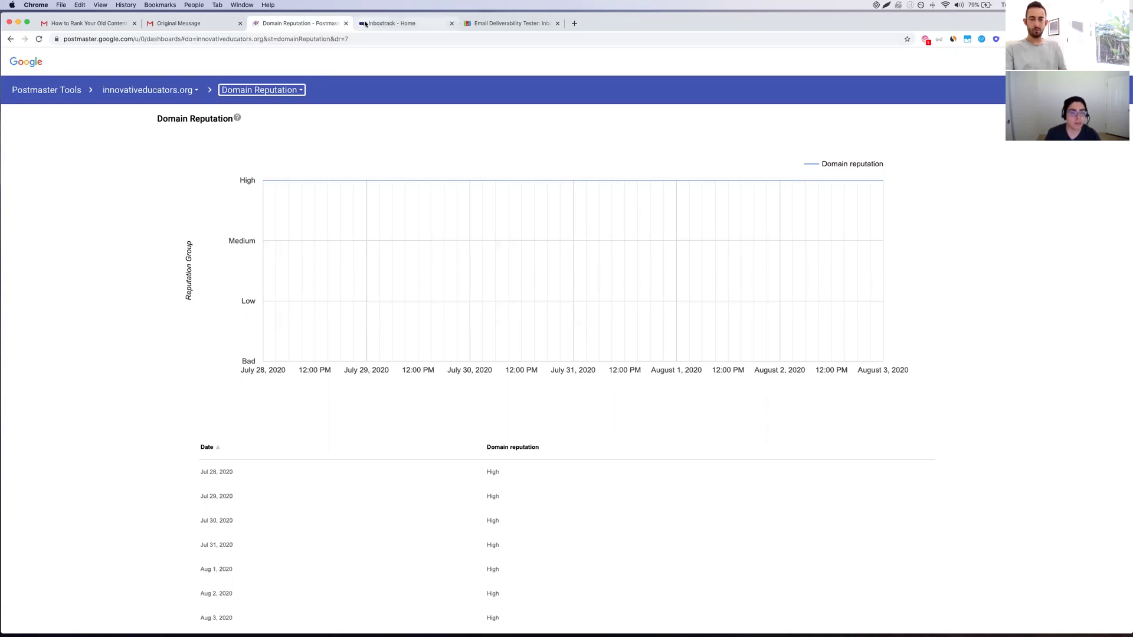
# Switch to the Inboxtrack home page listing the 40 seed addresses for the test campaign.
pyautogui.click(395, 24)
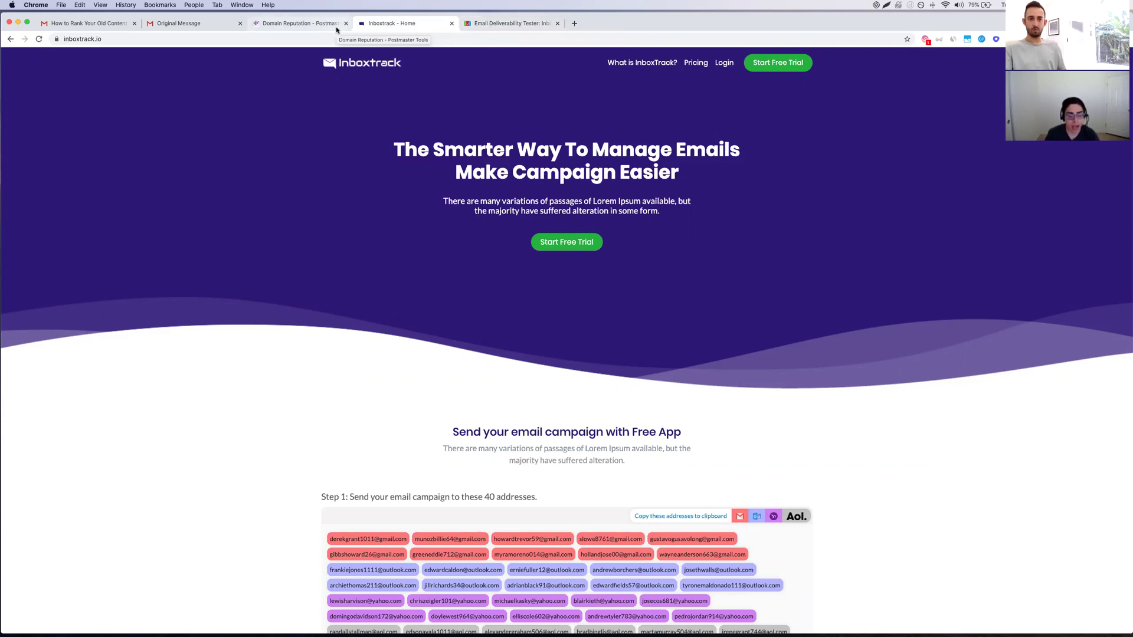
# Return to the Postmaster Tools Domain Reputation report for innovativeeducators.org, High every day.
pyautogui.click(318, 24)
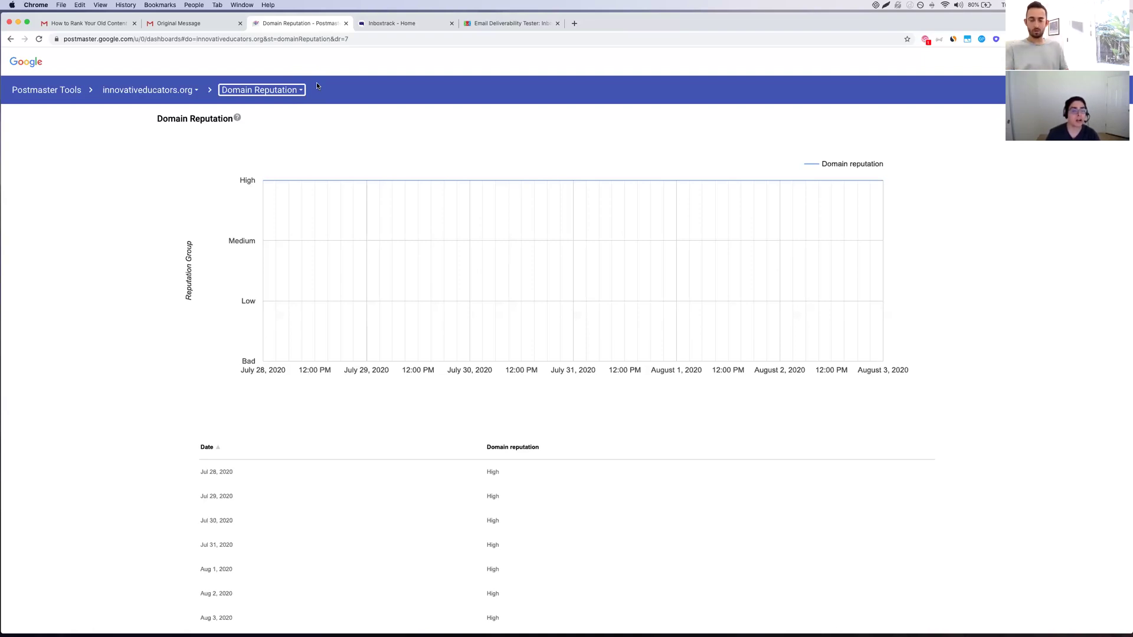
# Switch Postmaster Tools to the IP Reputation report, showing 100% High every day.
pyautogui.click(259, 92)
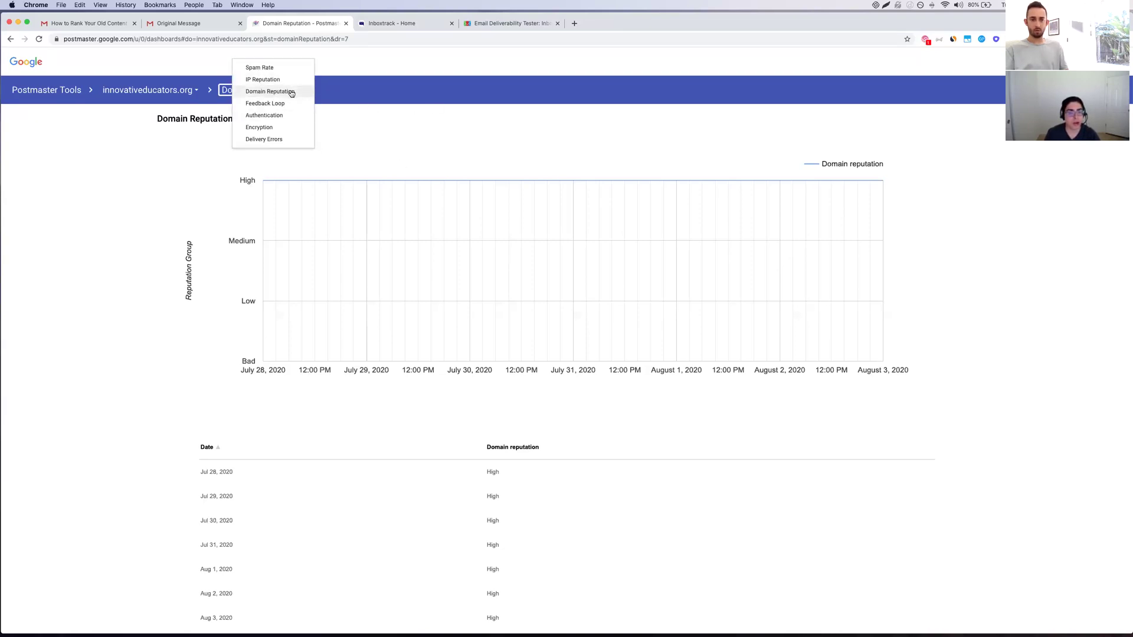
pyautogui.click(418, 143)
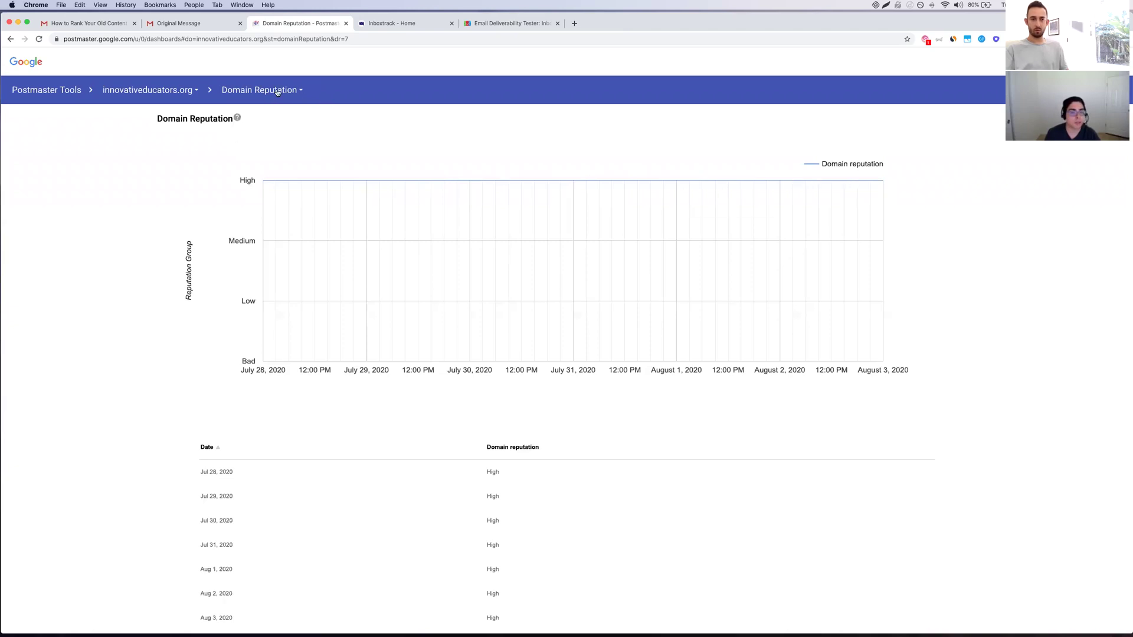
pyautogui.click(300, 93)
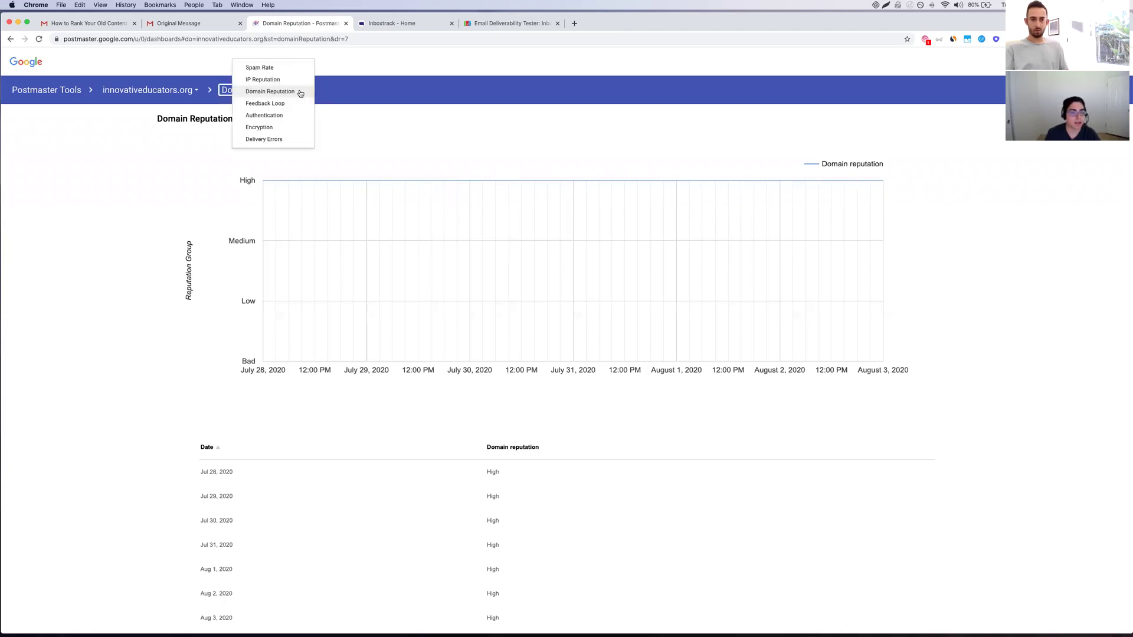
pyautogui.click(269, 80)
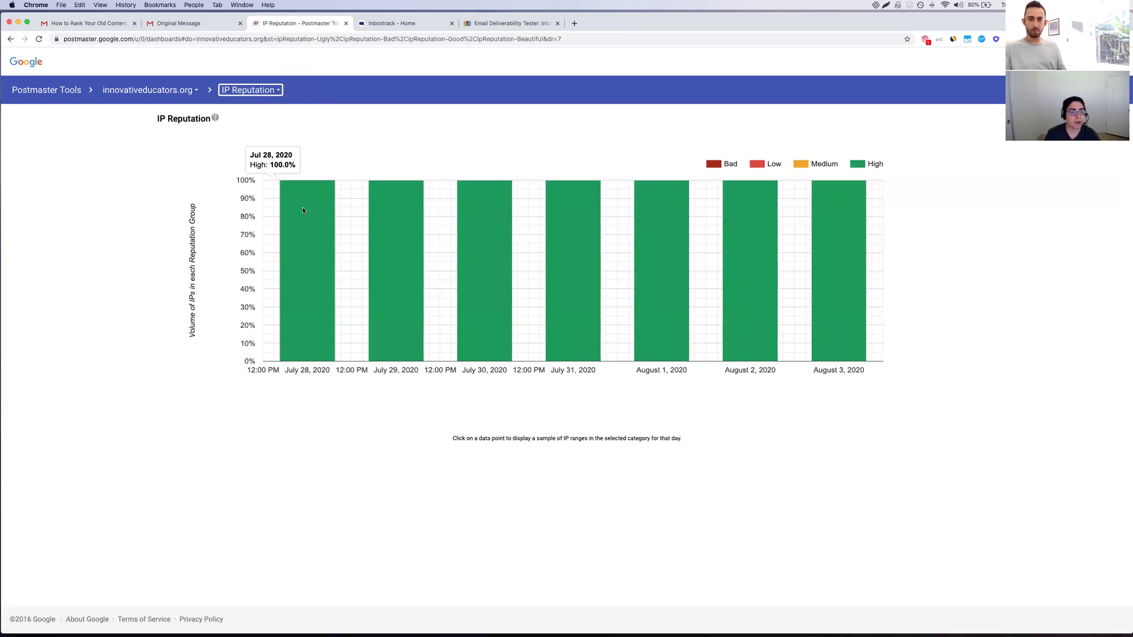
pyautogui.click(250, 90)
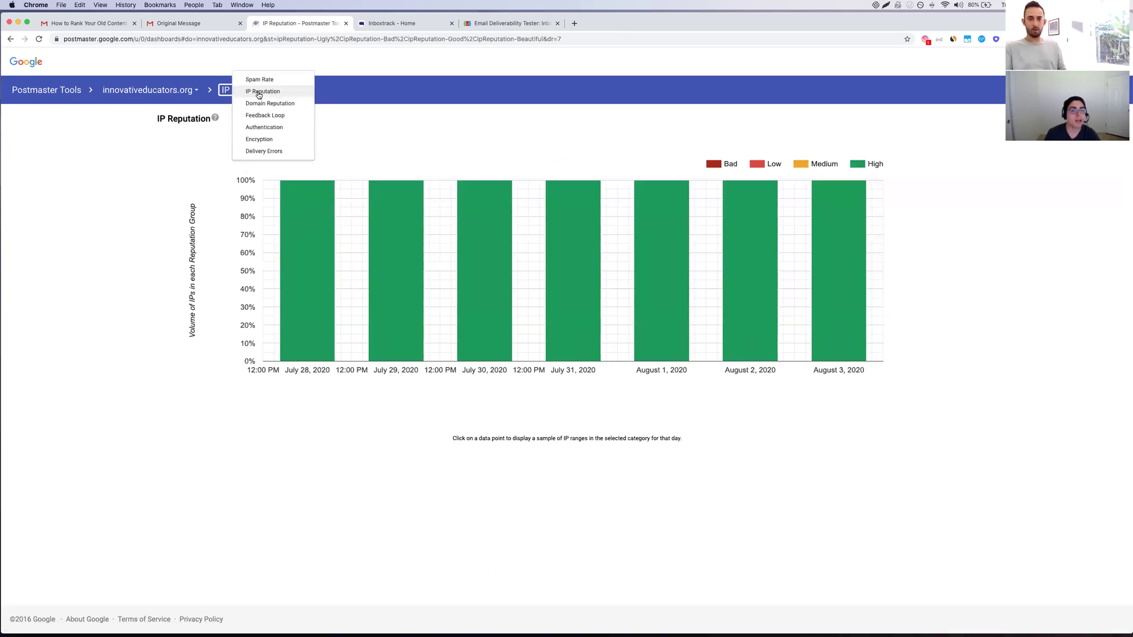
# Review the Authentication report (DKIM/SPF 100%) and the Spam Rate report peaking at 0.1% on July 31.
pyautogui.click(282, 127)
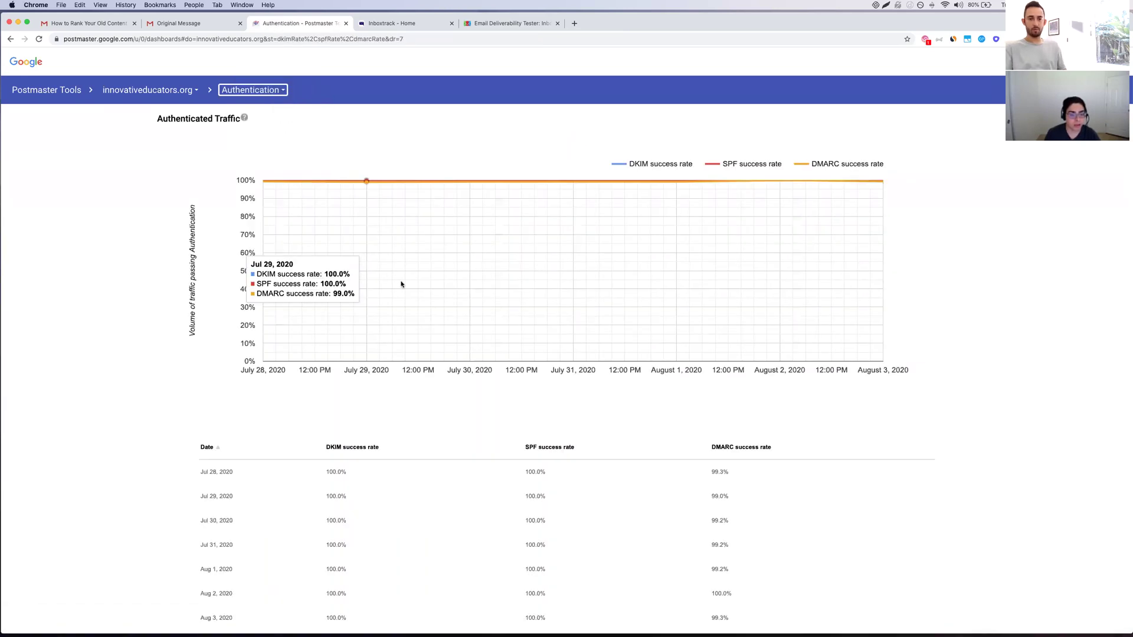
pyautogui.click(281, 94)
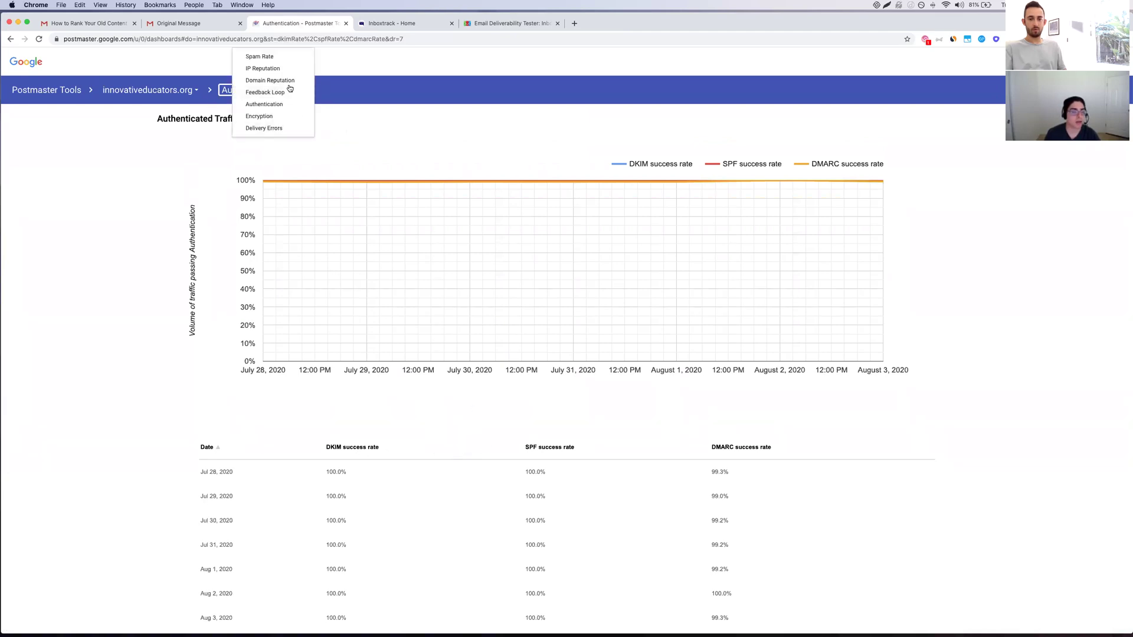
pyautogui.click(275, 56)
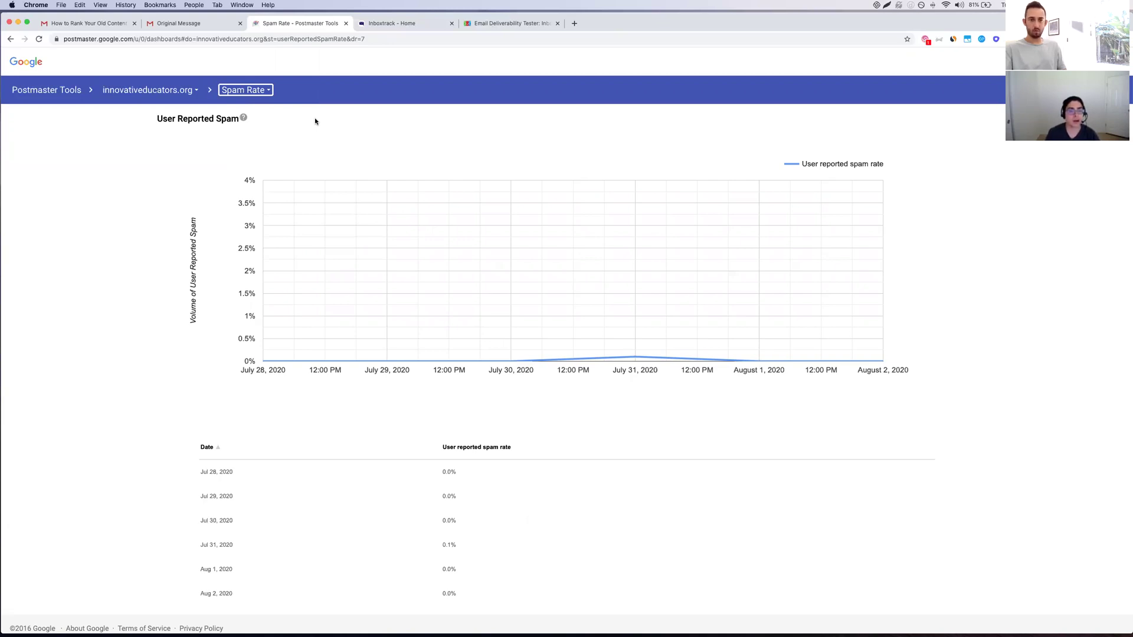
pyautogui.click(405, 23)
# Scroll through Inboxtrack's free tester: the 40 seed addresses, then Gmail results landing in Primary Inbox.
pyautogui.click(506, 25)
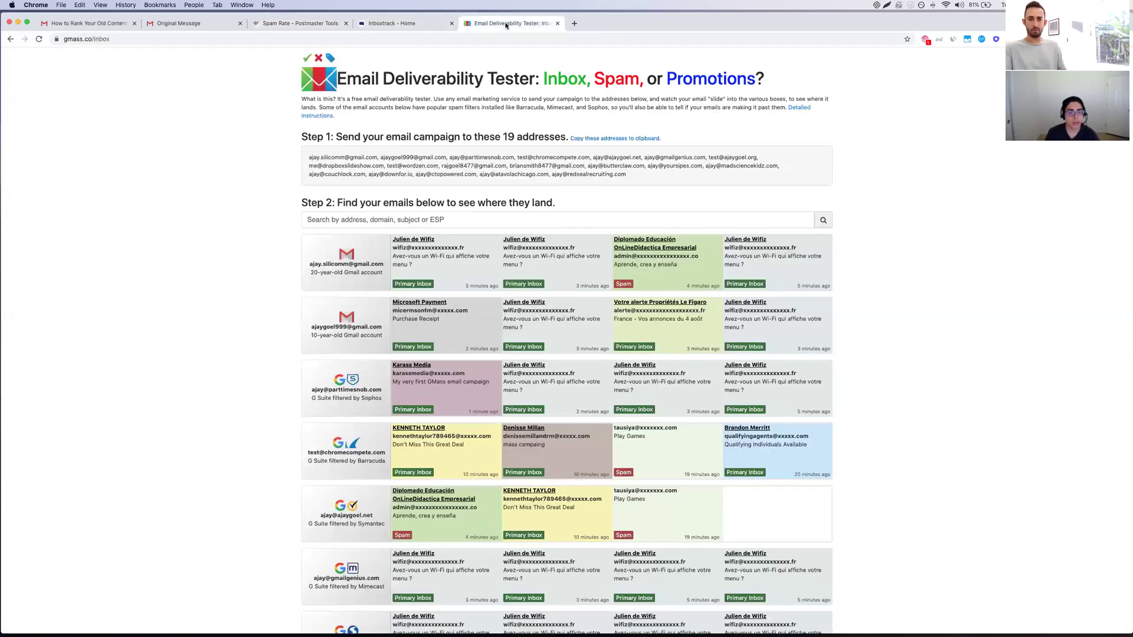
pyautogui.click(406, 22)
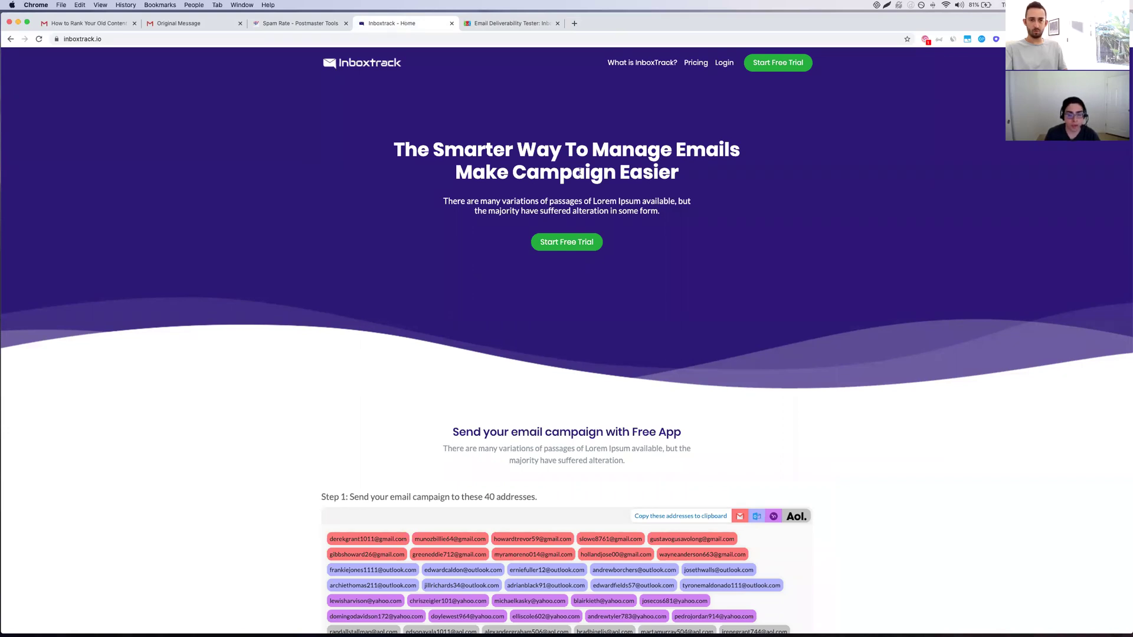
pyautogui.scroll(-5, 580, 171)
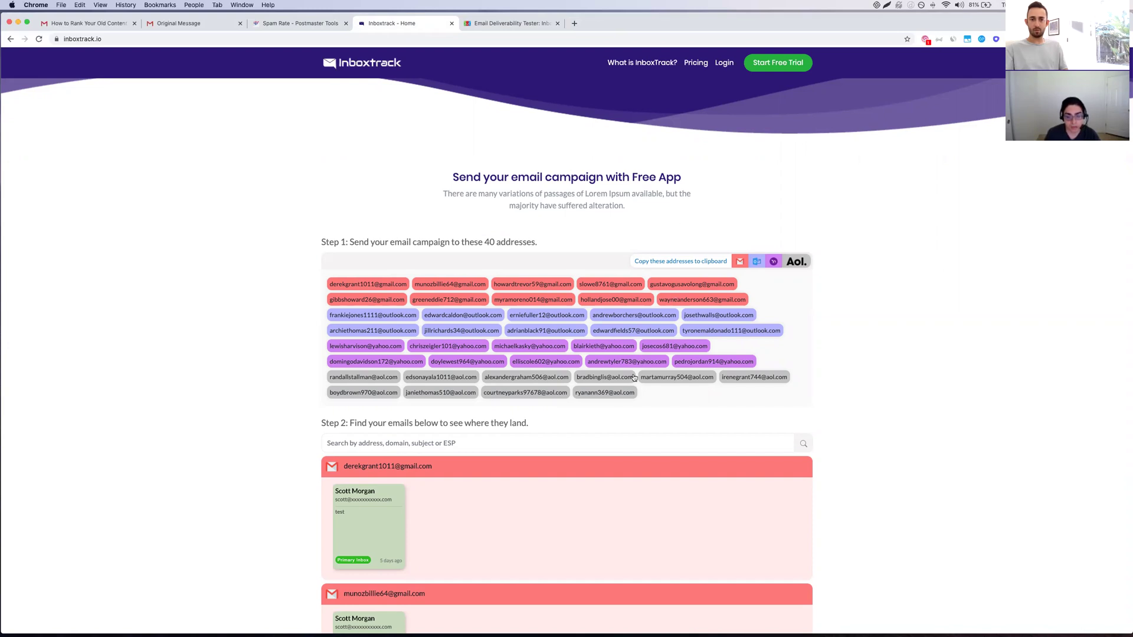
pyautogui.scroll(-2, 634, 376)
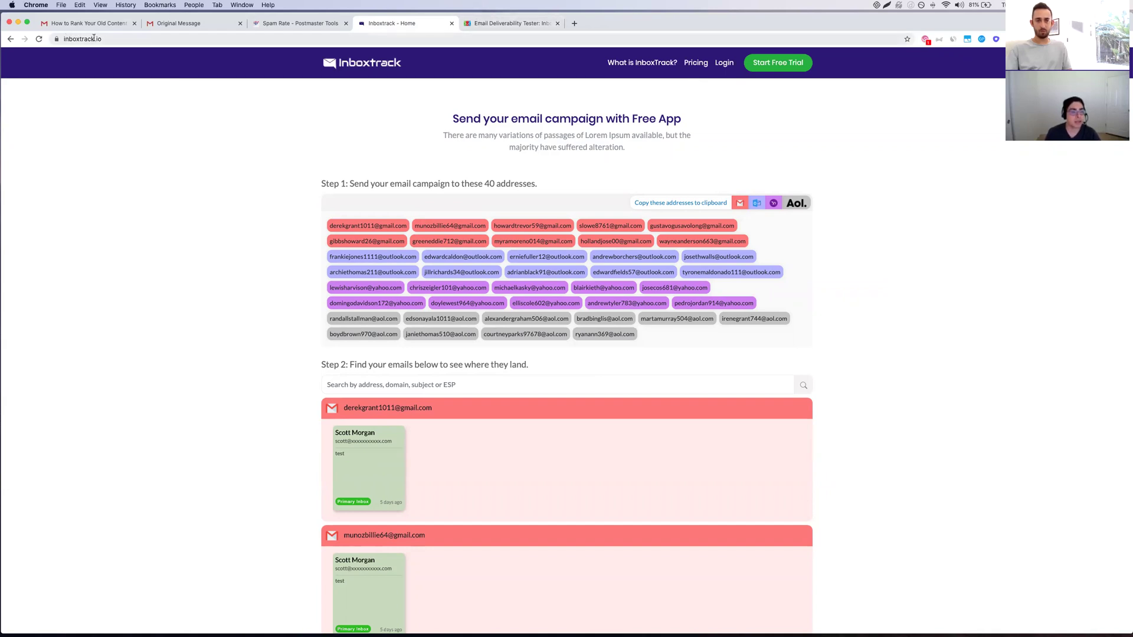
pyautogui.scroll(3, 337, 151)
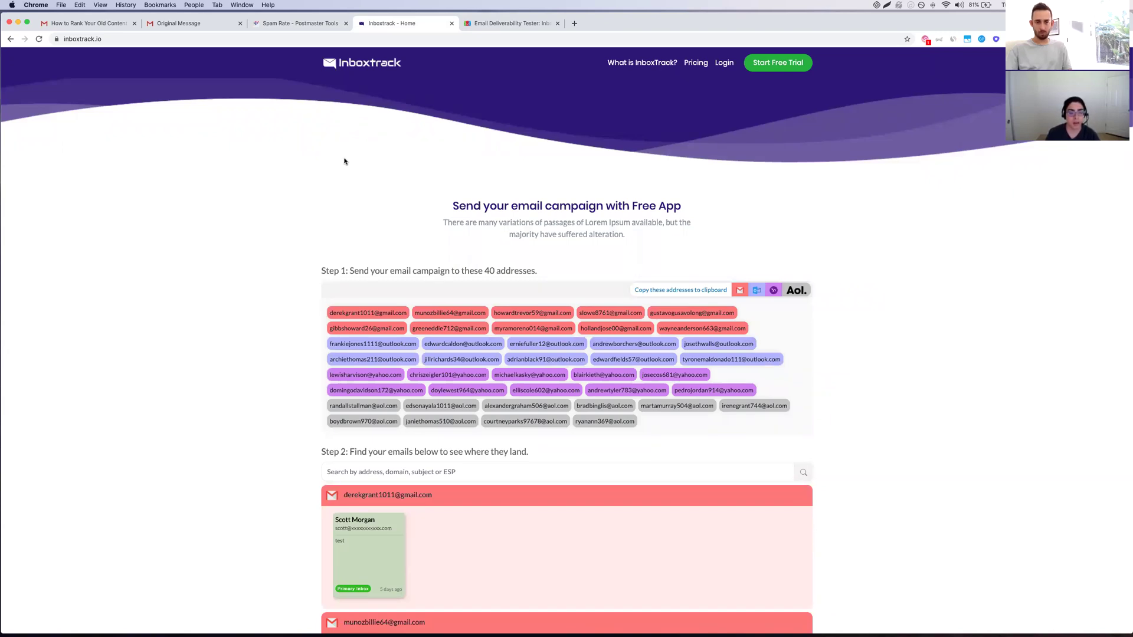
# Review GMass's 19-address tester results showing Primary Inbox and Spam placements, then return to Inboxtrack.
pyautogui.click(508, 25)
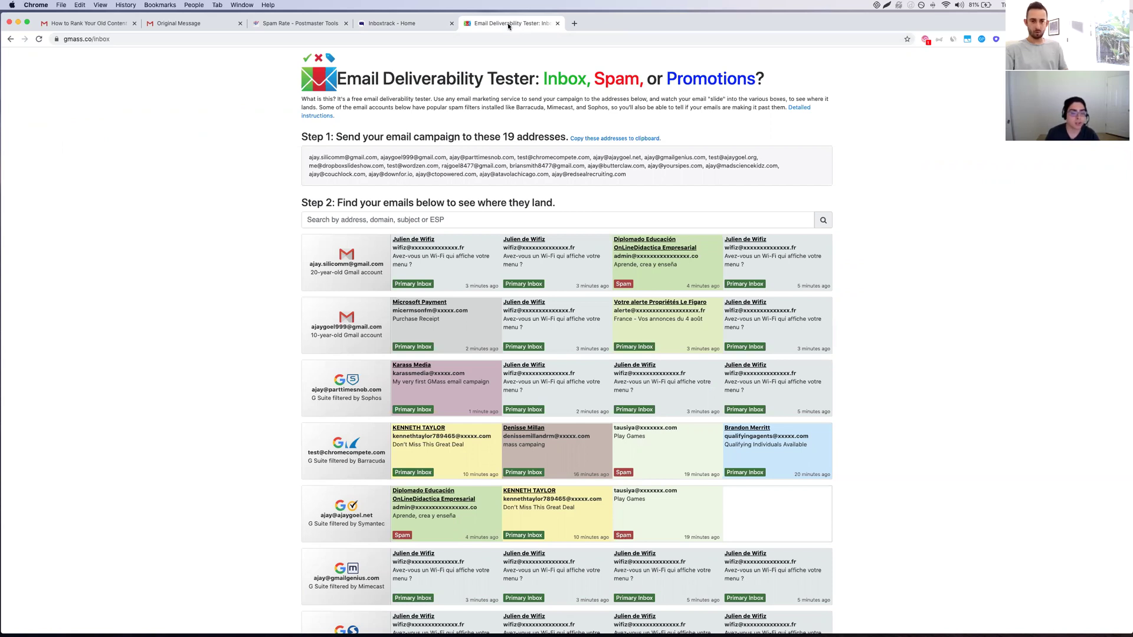
pyautogui.click(430, 220)
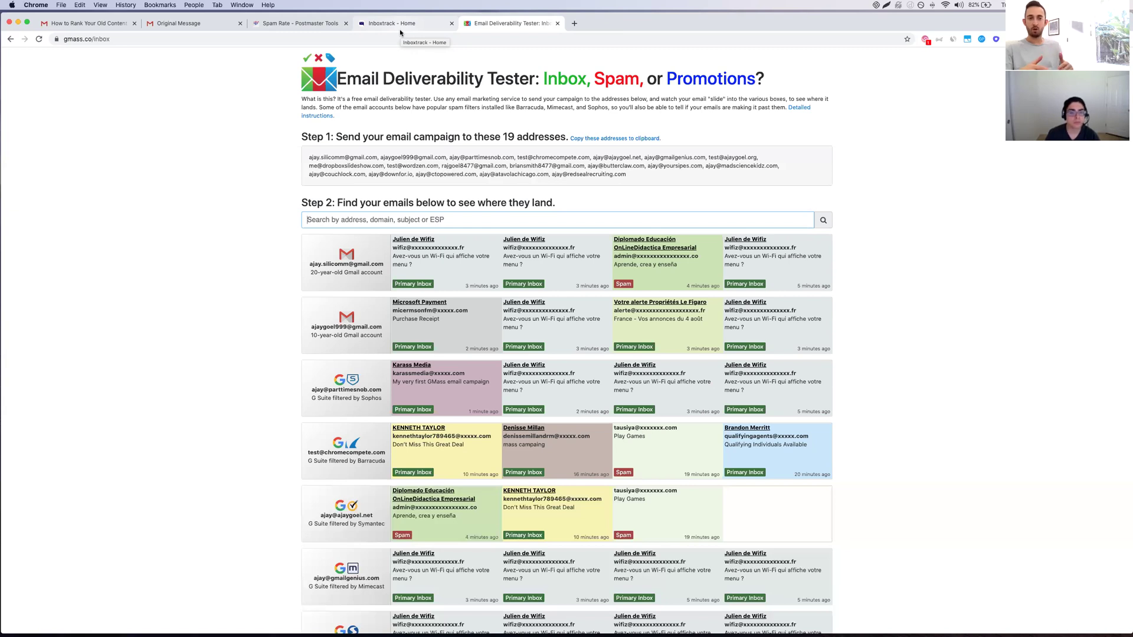
pyautogui.rightClick(399, 30)
pyautogui.click(389, 25)
pyautogui.click(379, 22)
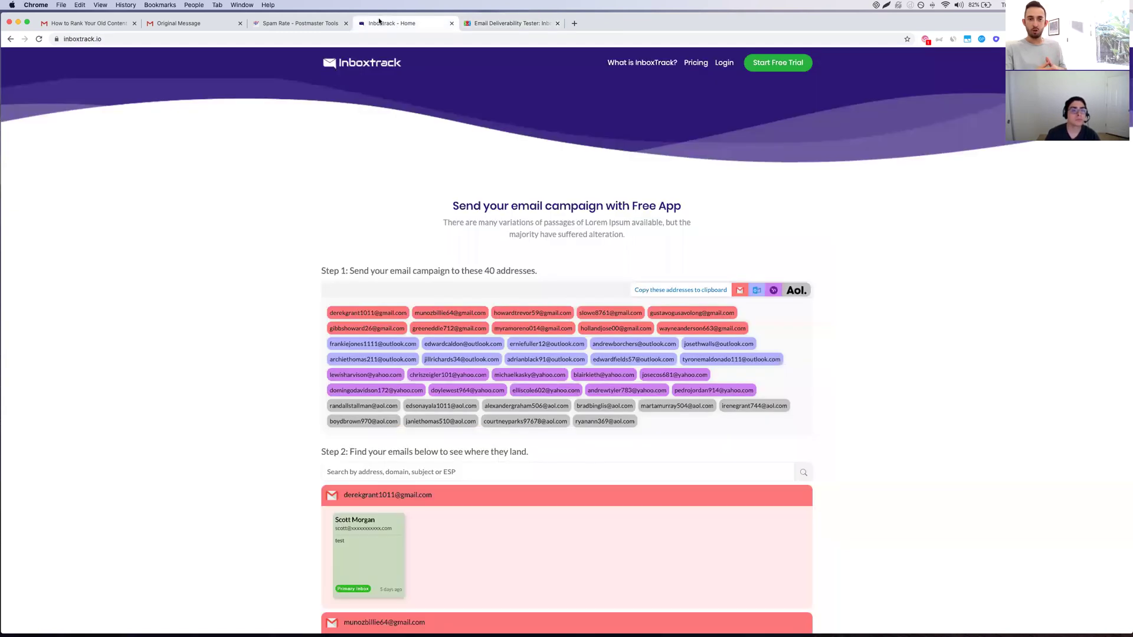